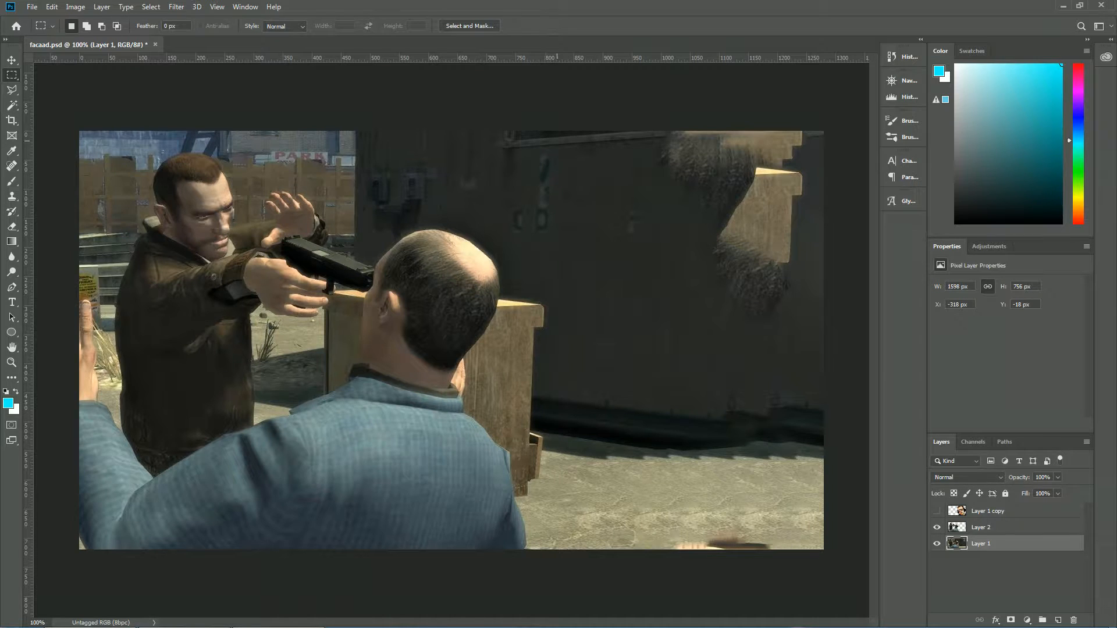
Fill the background region beside the two men on Layer 1 with Content-Aware at 100% opacity, and clear the selection
mouse_move(557, 131)
mouse_down()
mouse_move(733, 452)
mouse_move(823, 549)
mouse_up()
right_click(592, 269)
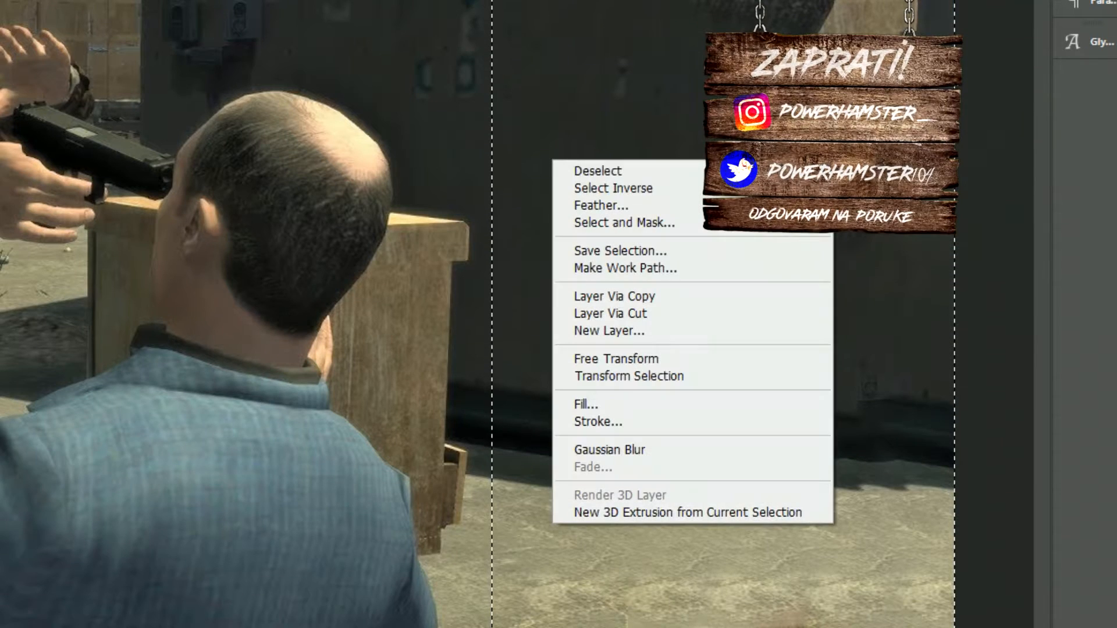
click(585, 404)
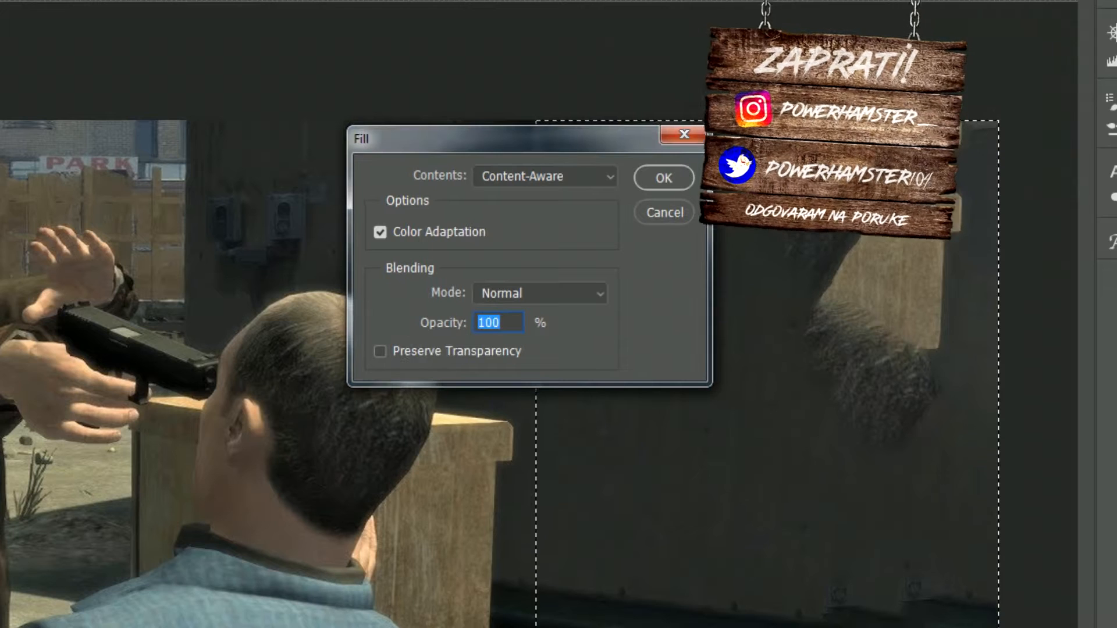
key(Return)
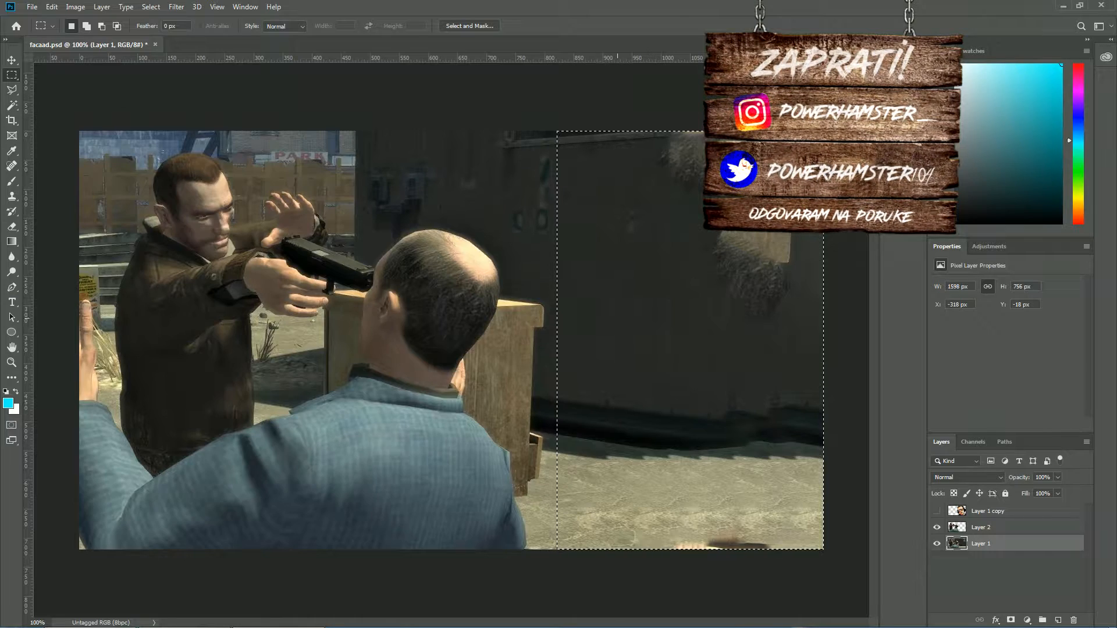
key(ctrl+d)
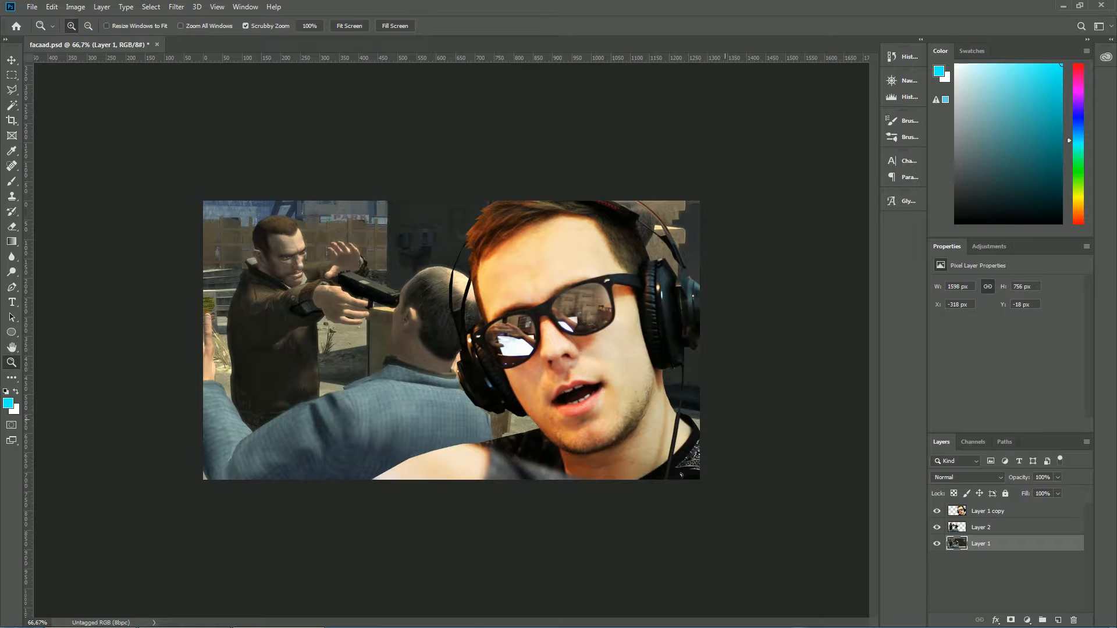
Check Layer 1 by hiding and showing it, and add a new layer directly above it
click(936, 544)
click(937, 544)
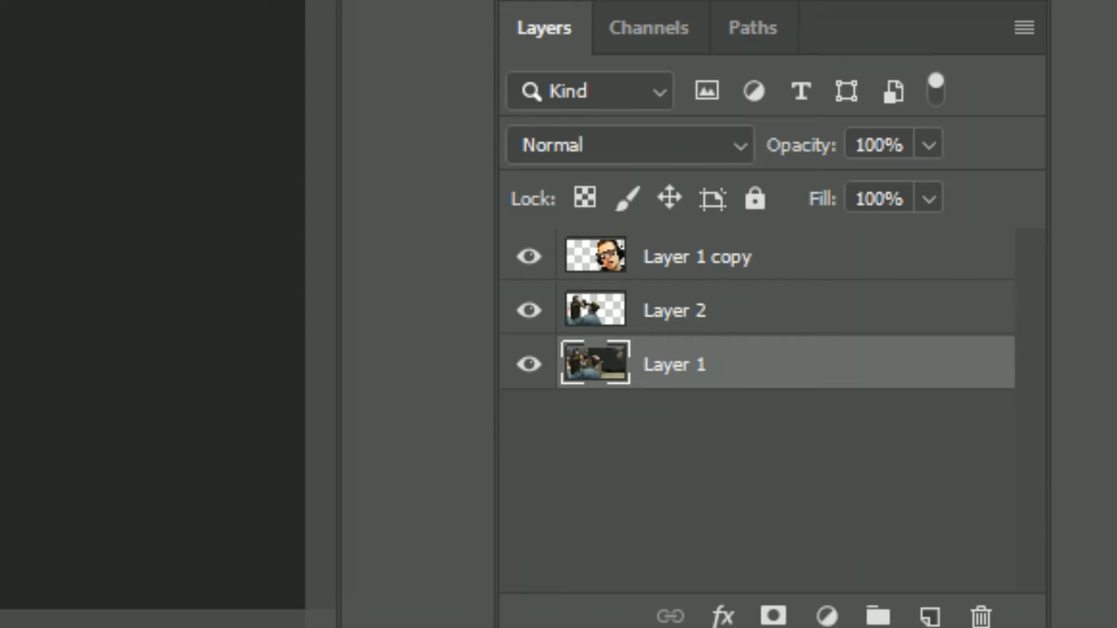
click(929, 615)
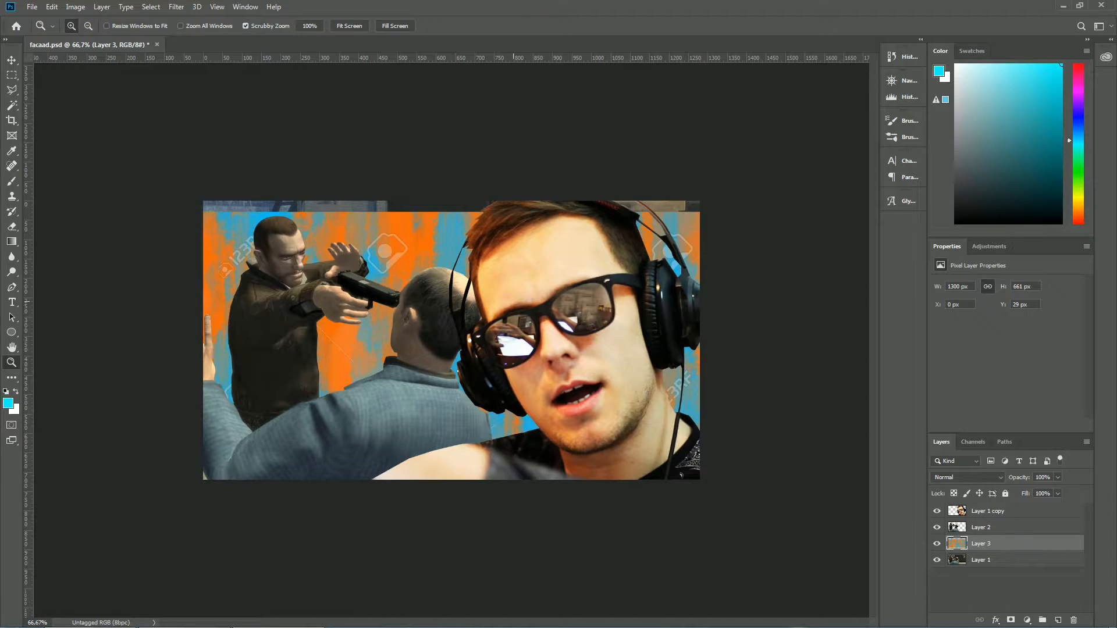
Enlarge the orange-and-blue texture on Layer 3 to about 1584 px wide and position it to cover the whole canvas
key(ctrl+t)
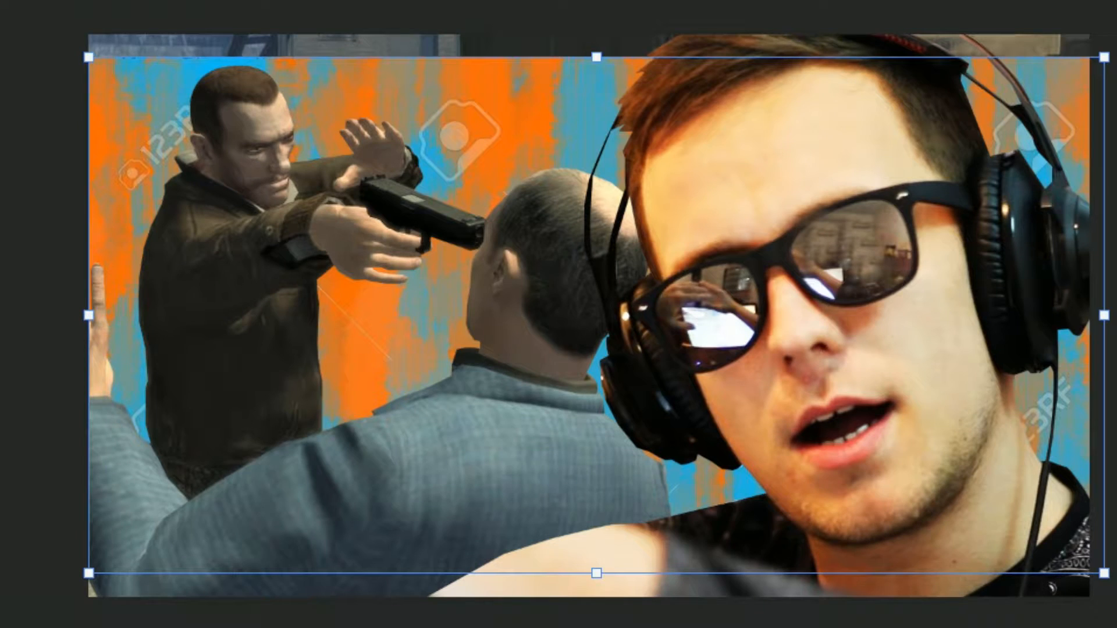
drag(592, 233, 588, 198)
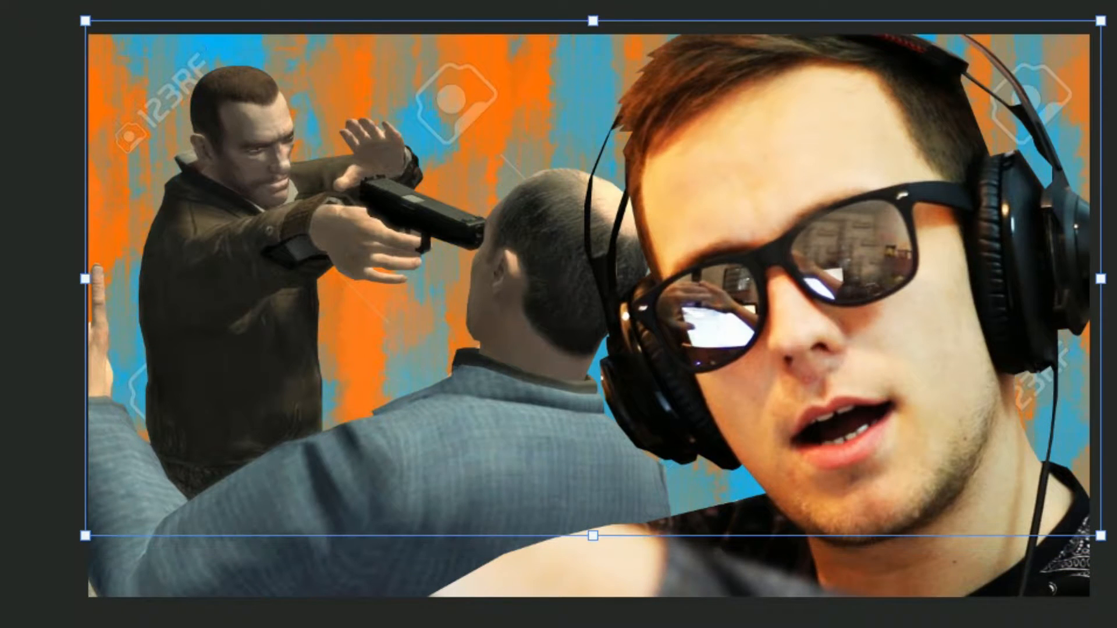
drag(1100, 535, 1116, 627)
drag(1111, 517, 989, 498)
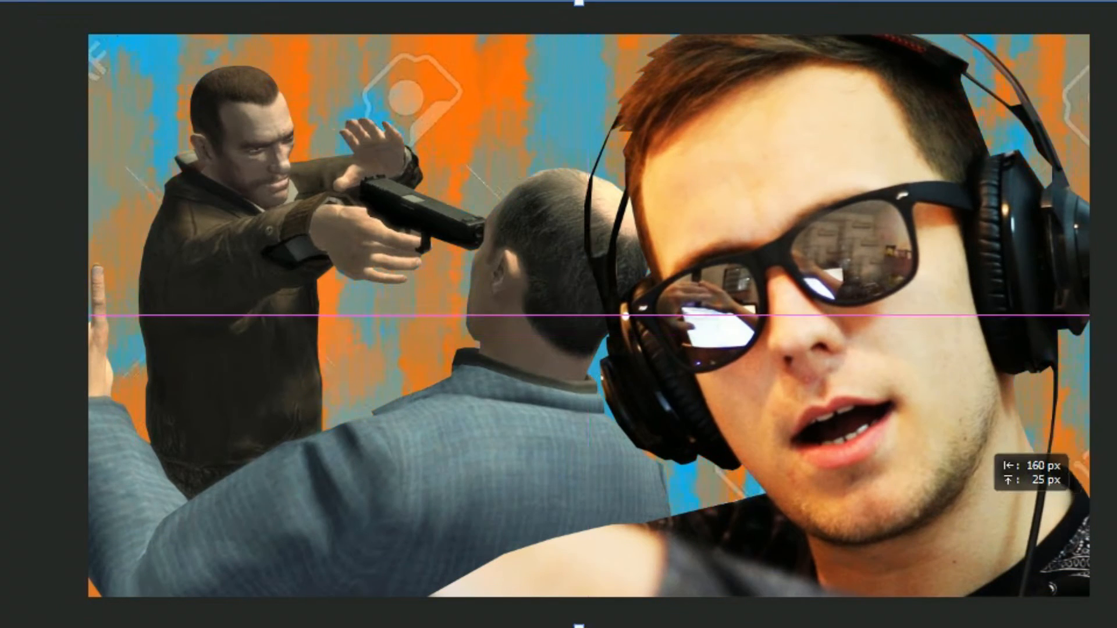
Apply a Gaussian Blur with a 6.6-pixel radius to the orange-and-blue texture on Layer 3
click(332, 12)
mouse_move(349, 261)
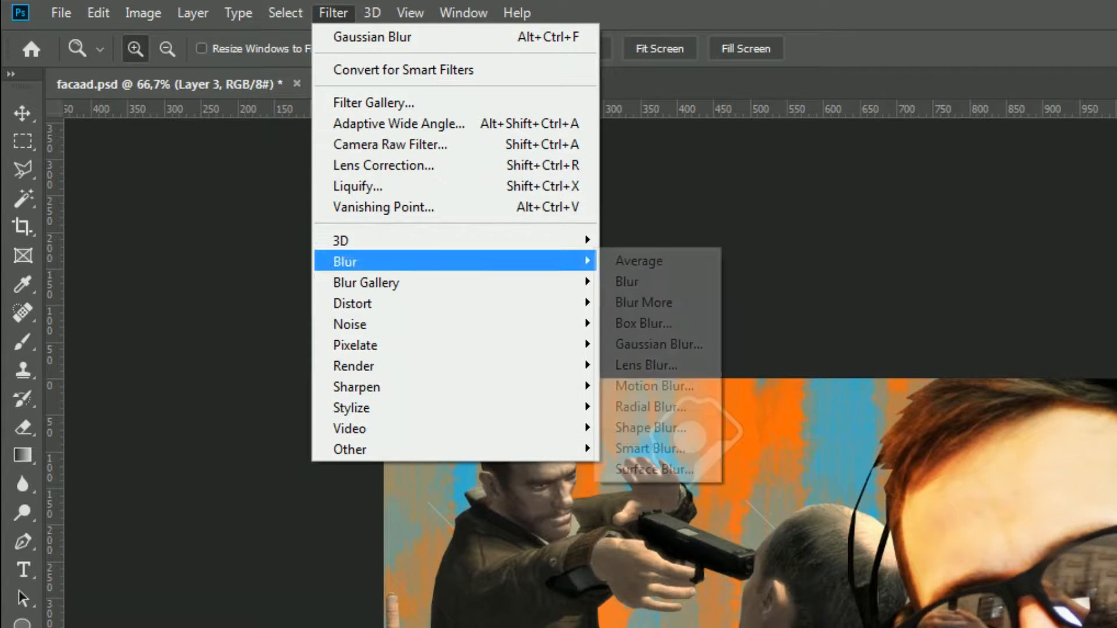
click(658, 344)
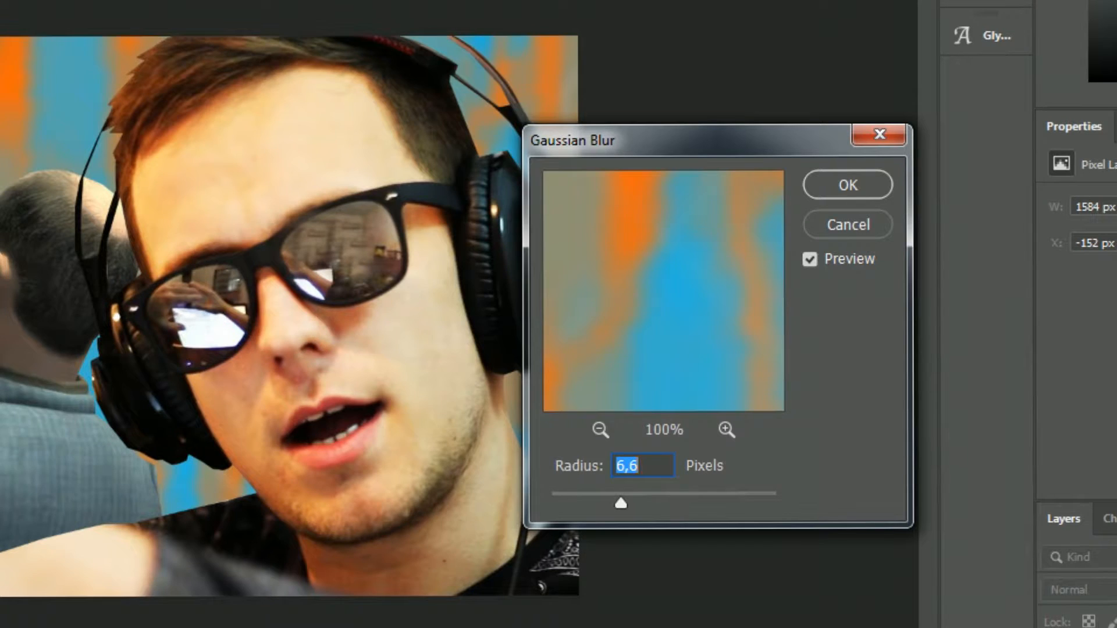
key(Return)
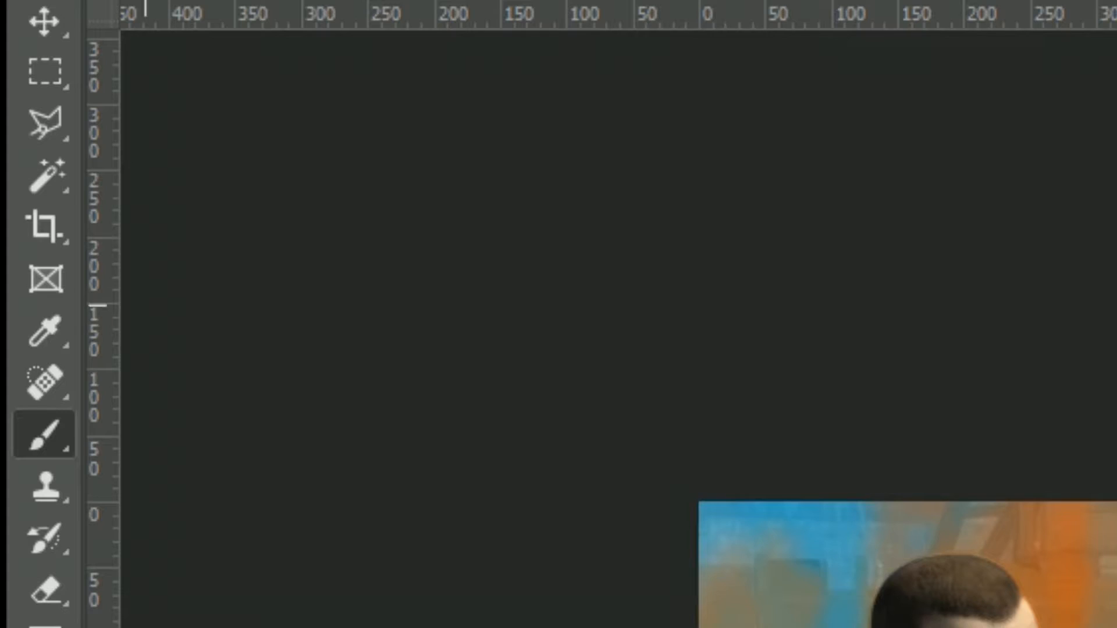
Delete the black background of the ray burst on Layer 4 and give the rays a white Color Overlay
key(w)
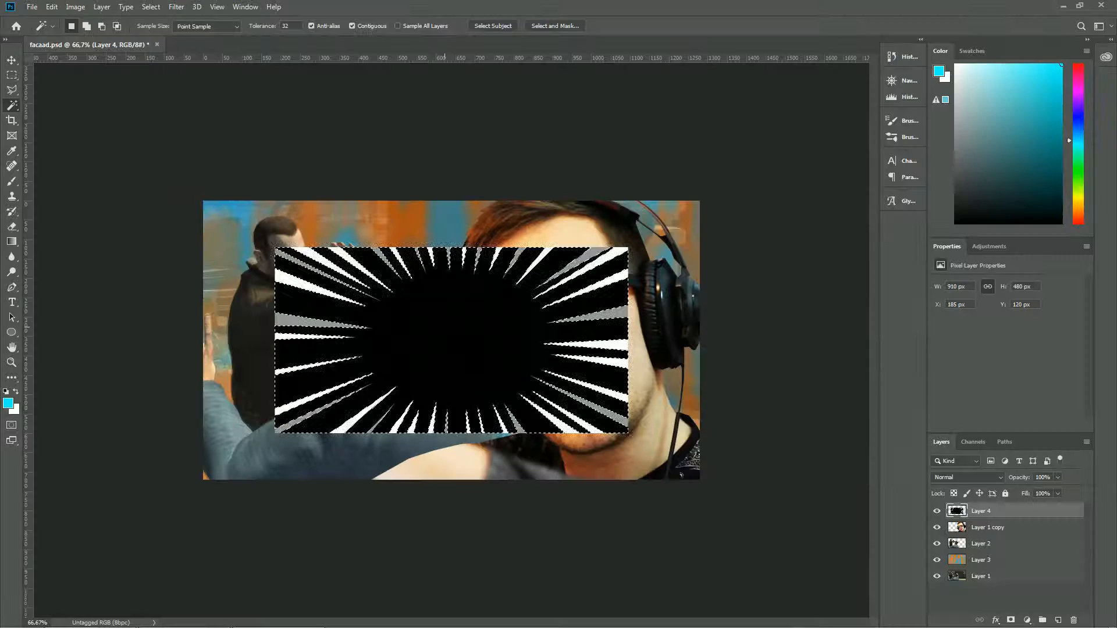
key(Delete)
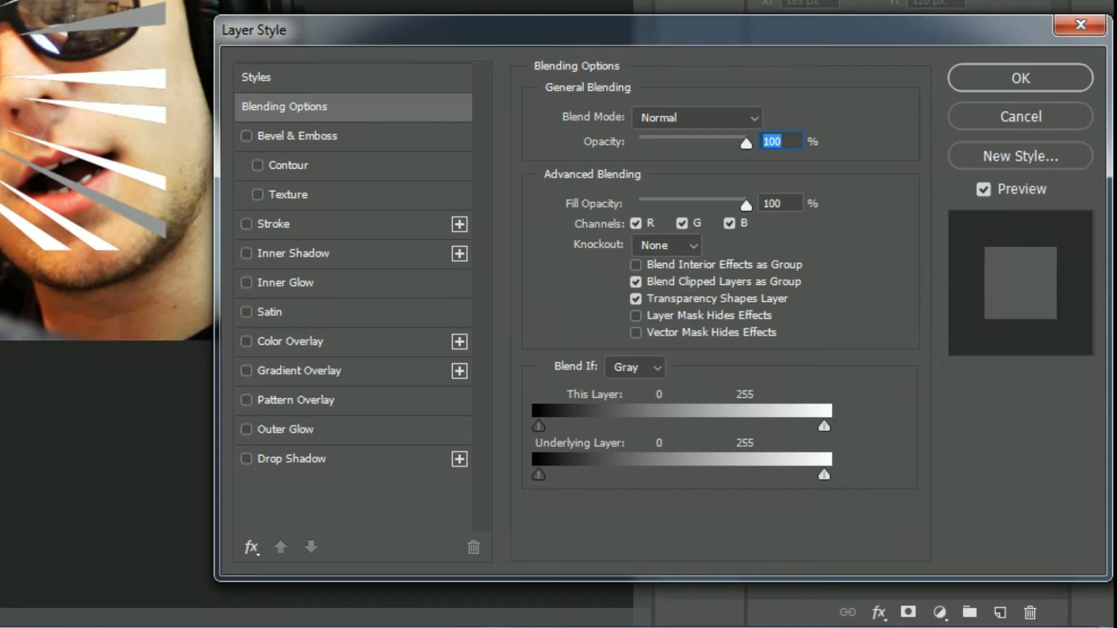
click(246, 341)
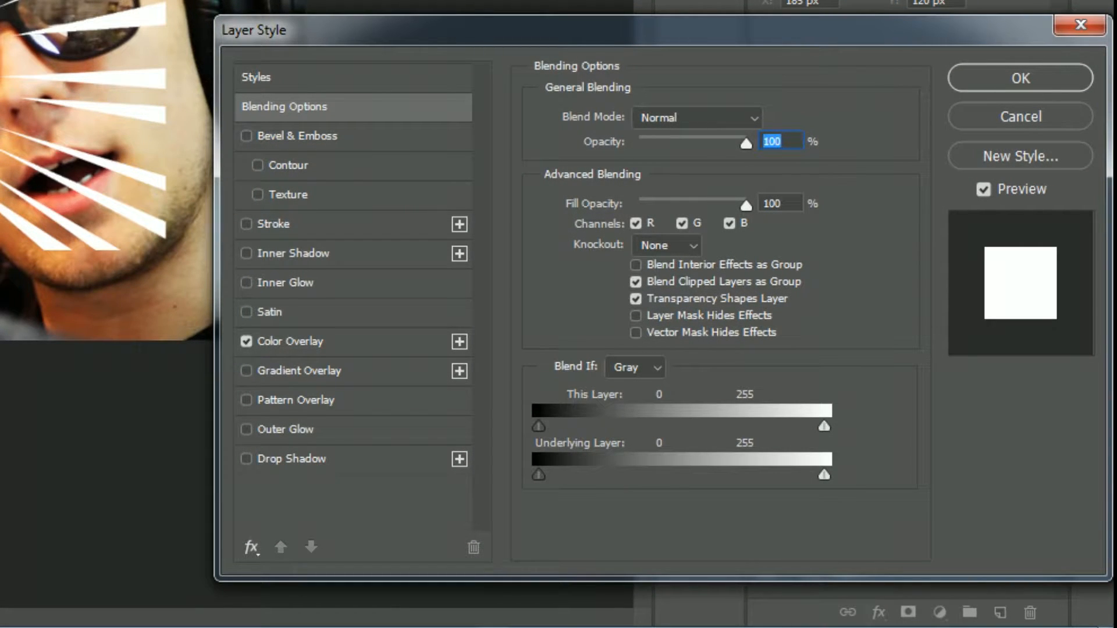
Add a blue Outer Glow with 54% opacity, 22% spread and 18 px size to Layer 4, and place the layer below Layer 2
click(285, 429)
click(590, 196)
drag(680, 116, 680, 137)
click(654, 15)
click(881, 6)
drag(653, 316, 633, 315)
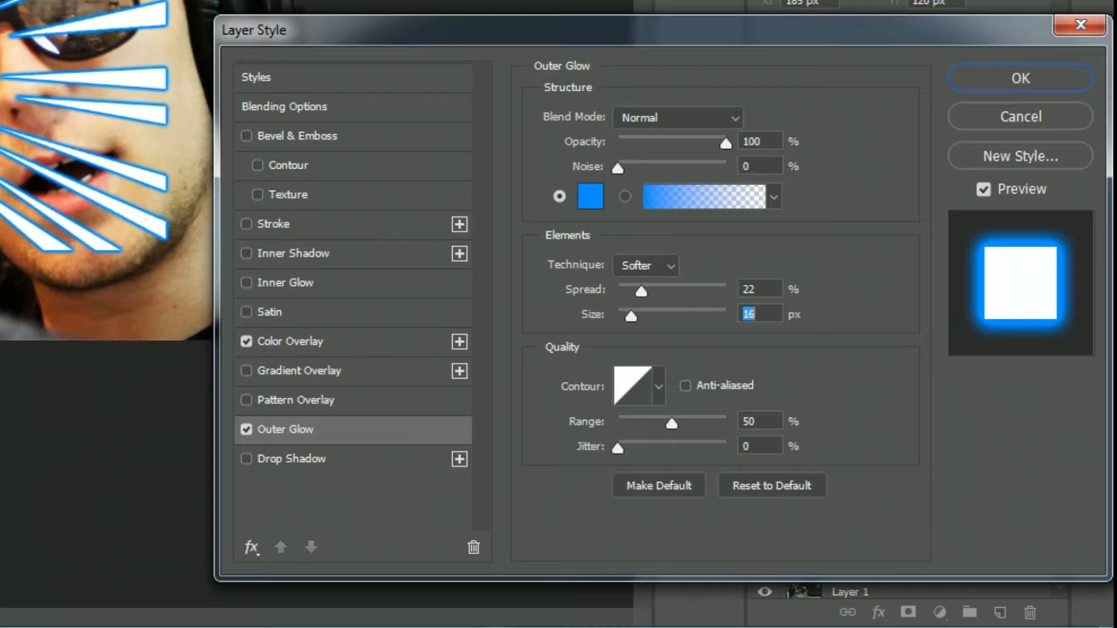
drag(725, 143, 676, 143)
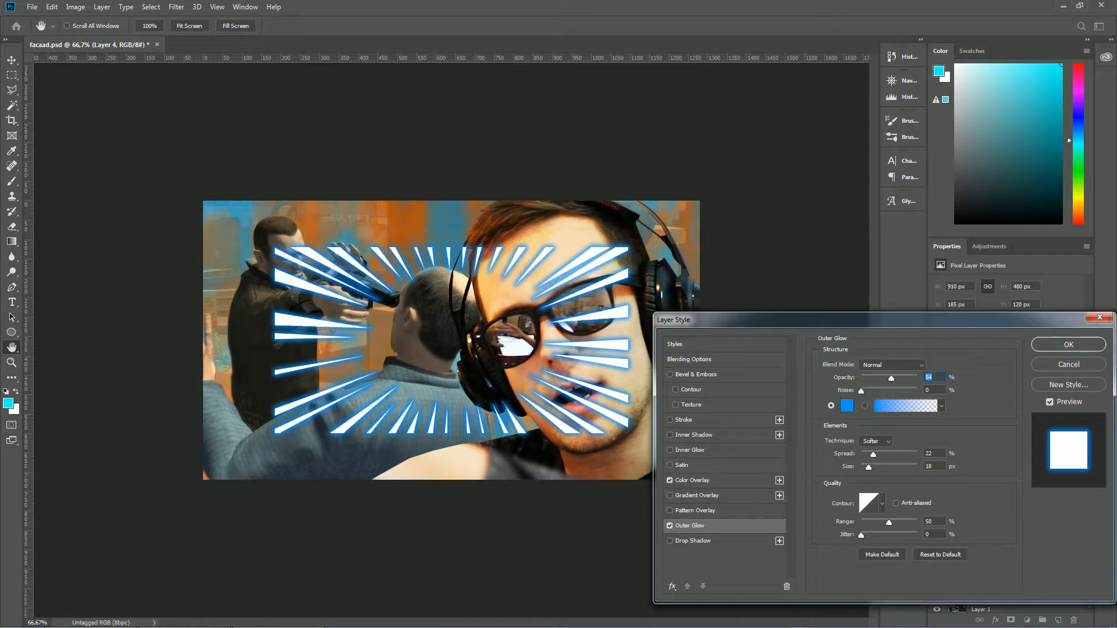
click(1067, 344)
drag(1018, 511, 1018, 585)
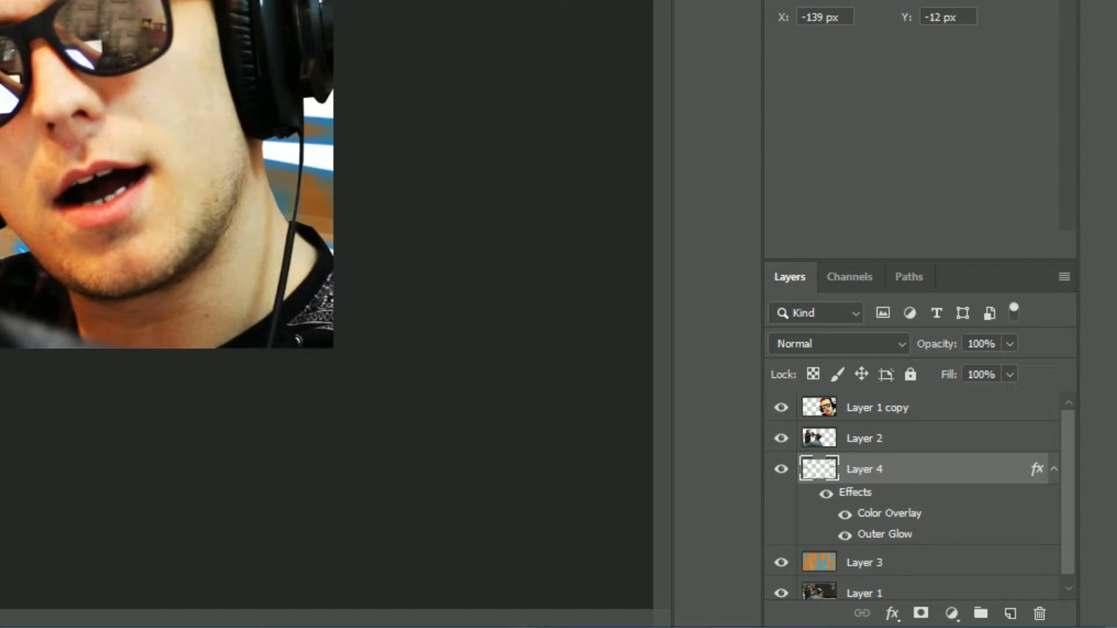
Give the portrait on Layer 1 copy a white 16 px outside Stroke
click(876, 408)
double_click(971, 407)
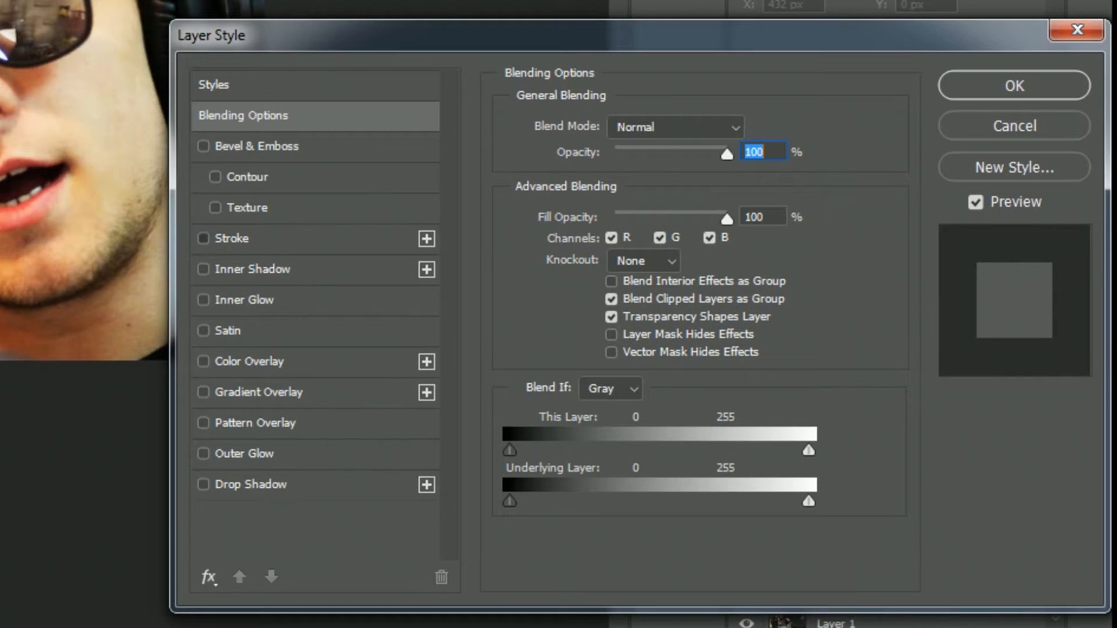
click(277, 235)
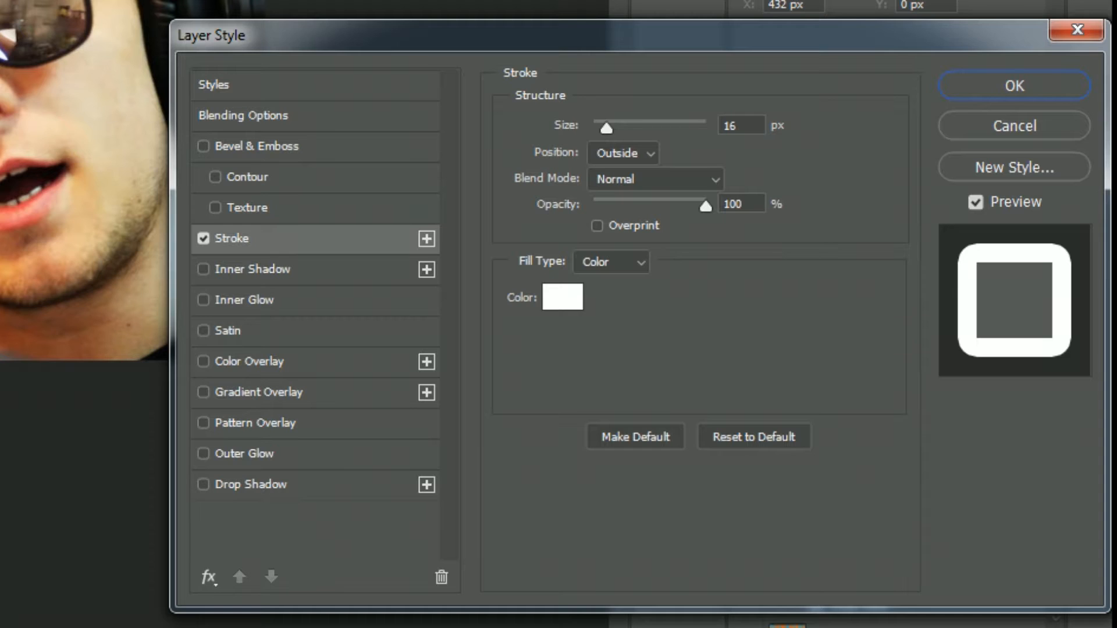
Add a black (000000) Outer Glow with 100% opacity and 81 px size to the portrait on Layer 1 copy
click(244, 453)
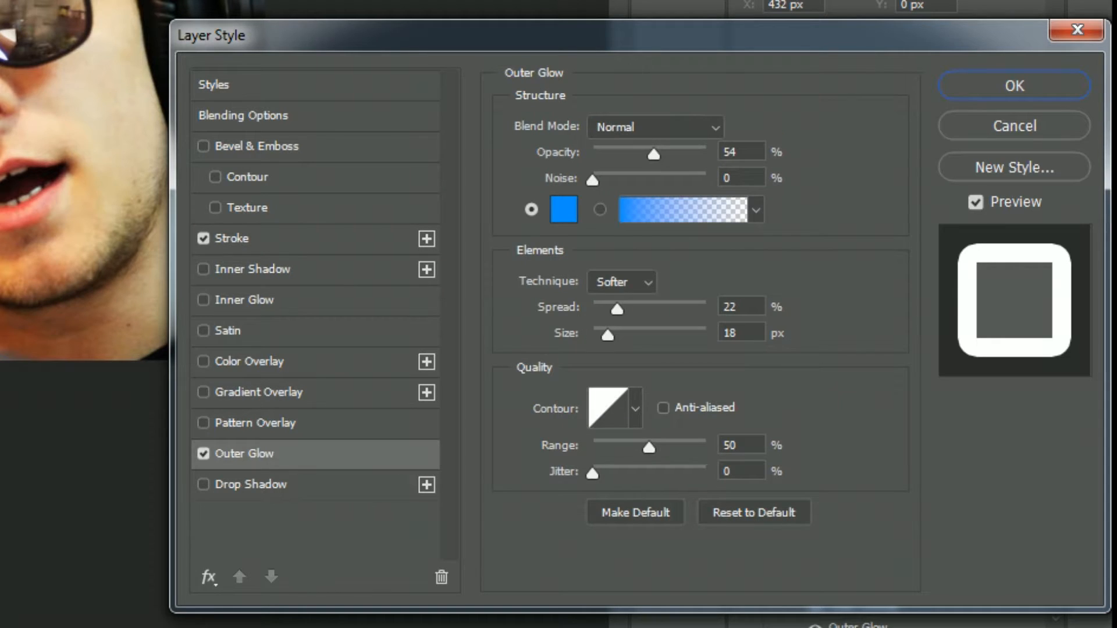
click(563, 208)
text(000000)
key(Return)
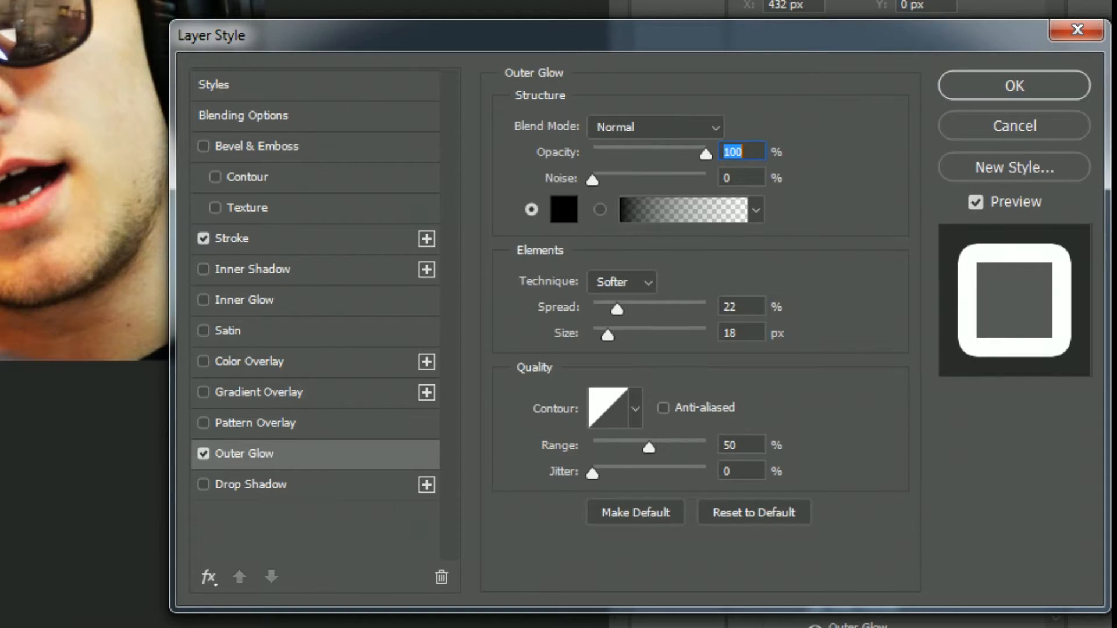
drag(607, 334, 635, 334)
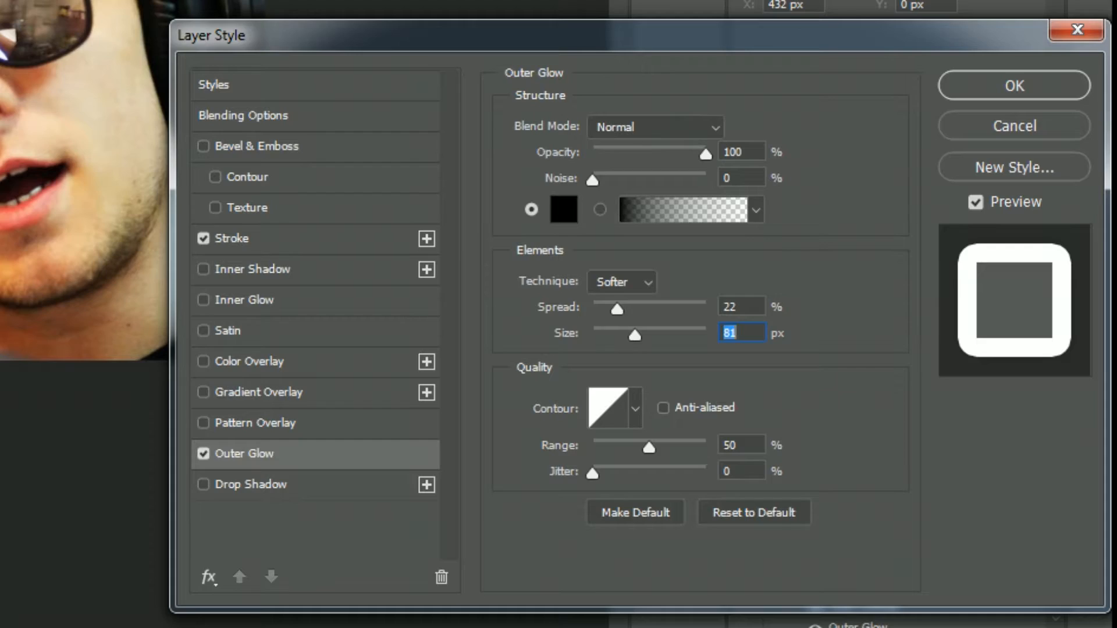
key(Return)
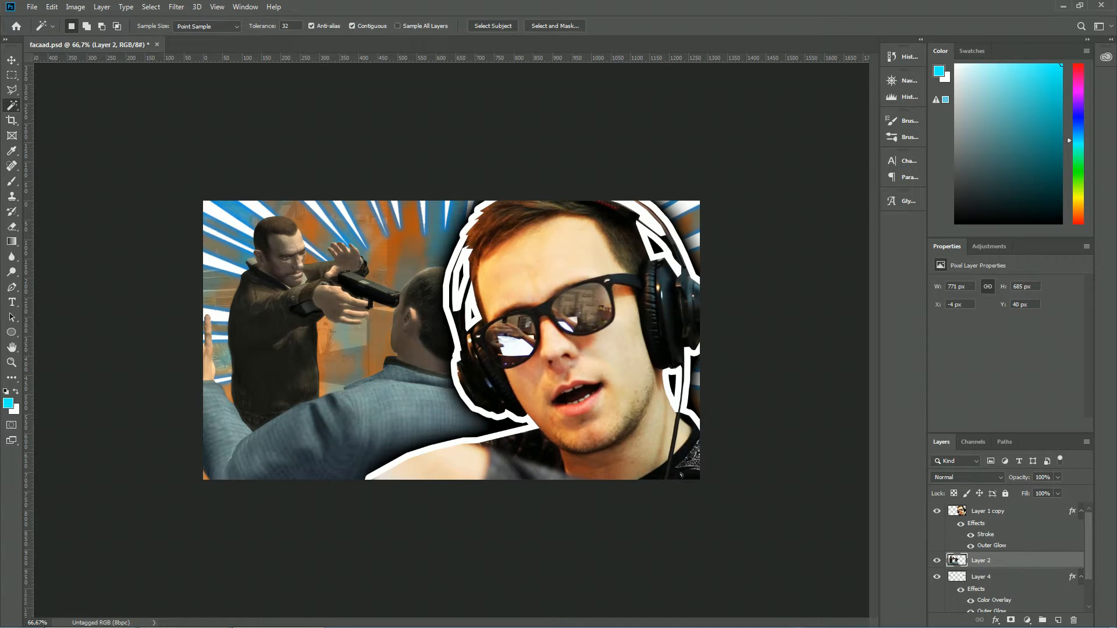
Add a white (ffffff) Outer Glow with 100% opacity and 62 px size to the game characters on Layer 2
double_click(1018, 561)
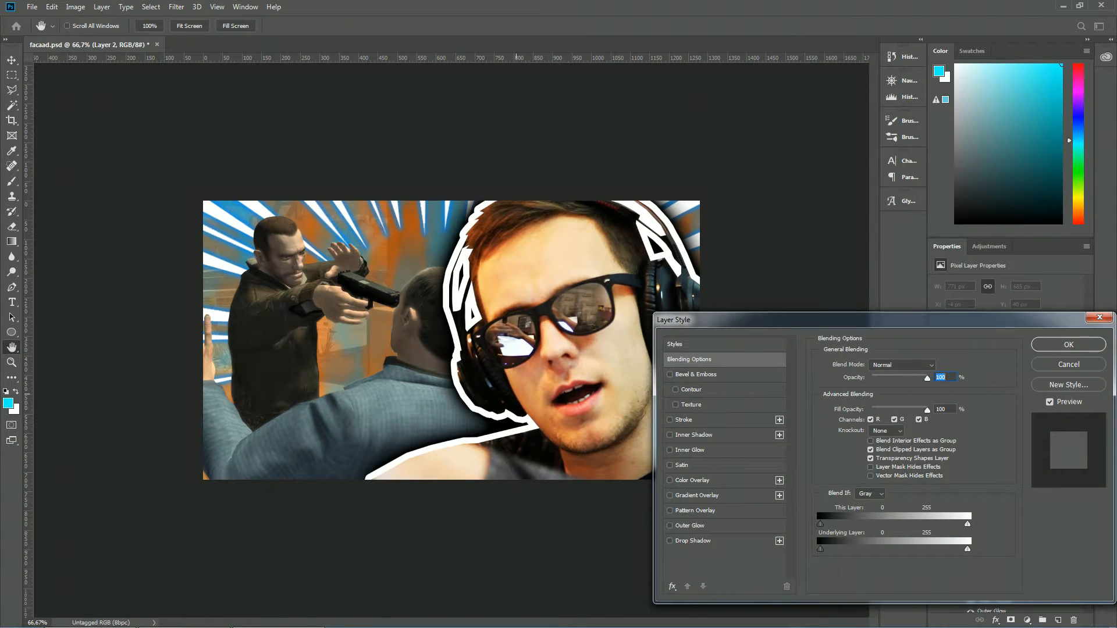
key(Escape)
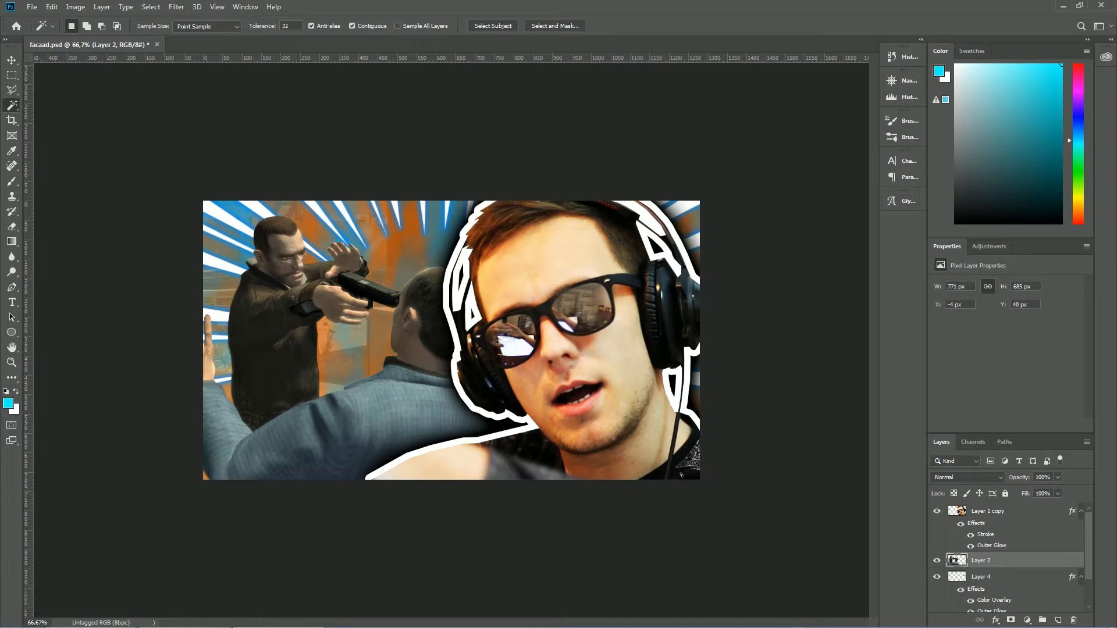
double_click(1018, 560)
click(688, 526)
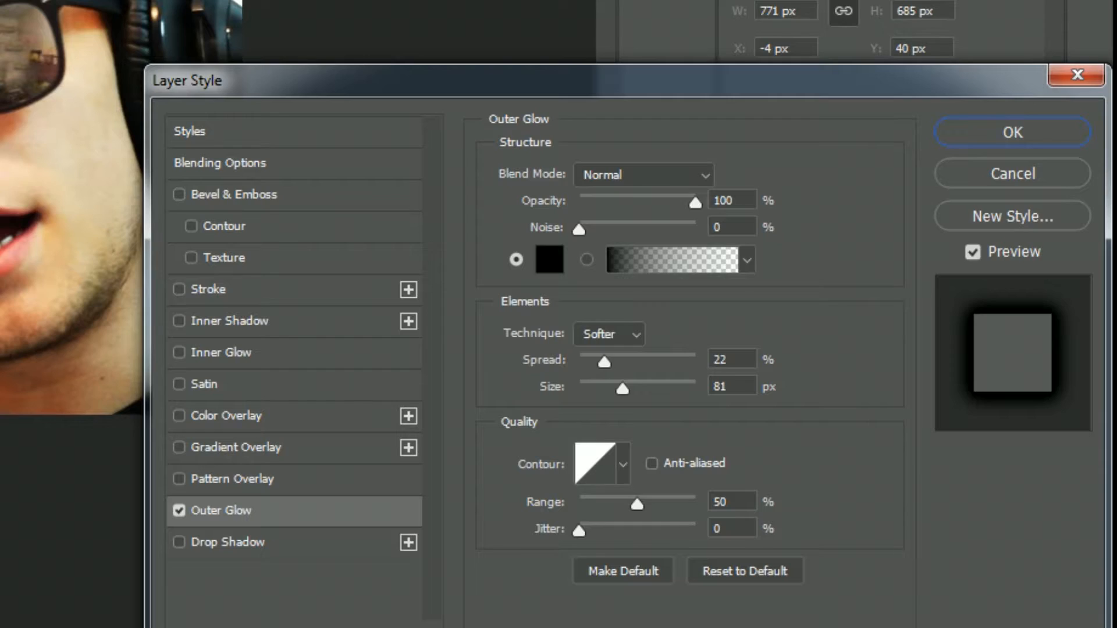
click(549, 259)
text(ffffff)
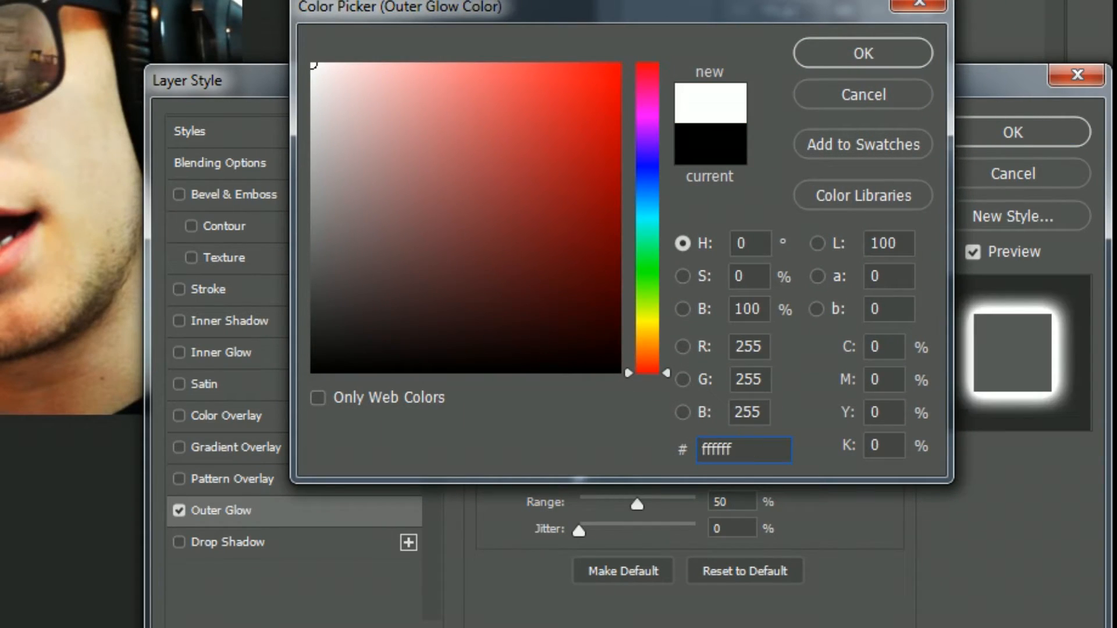
key(Return)
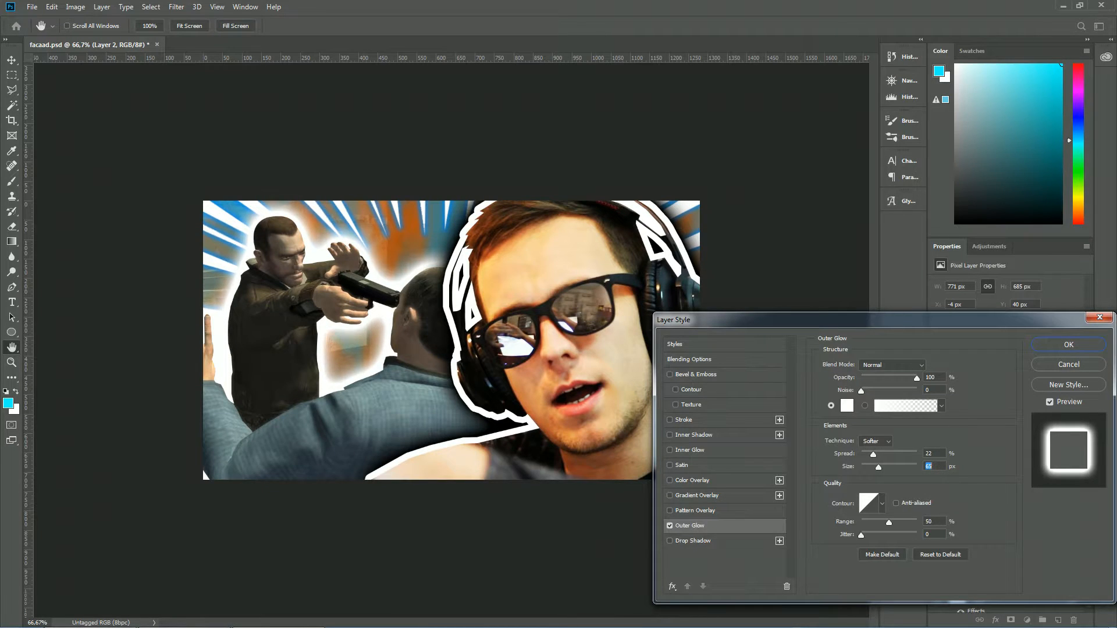
click(1068, 344)
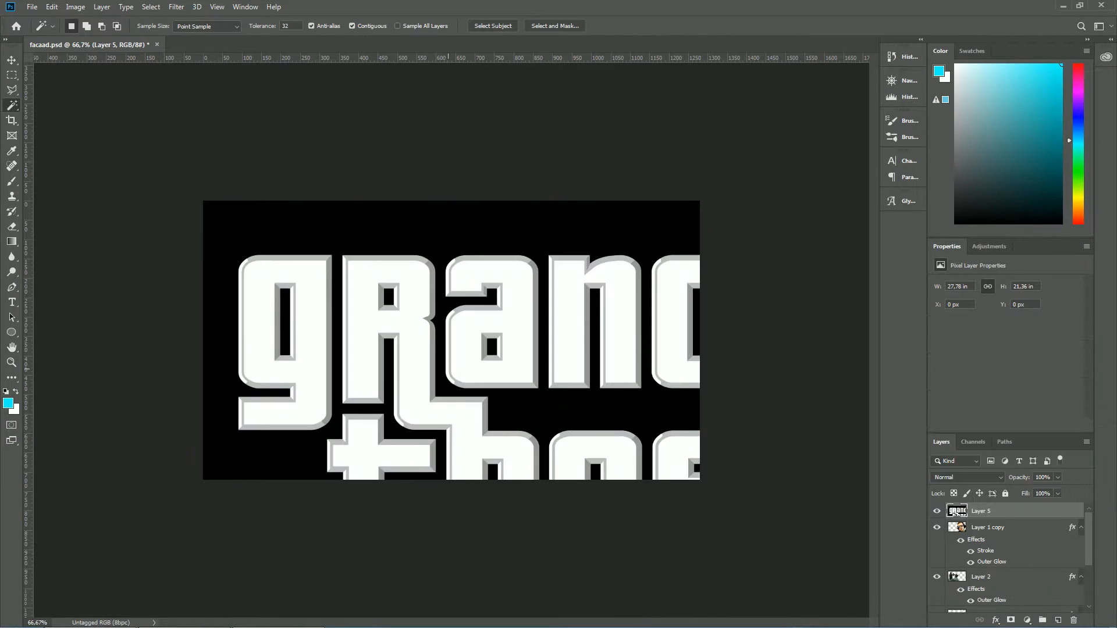
Scale down the Grand Theft Auto IV logo on Layer 5 and place it in the lower-left corner of the canvas
key(ctrl+t)
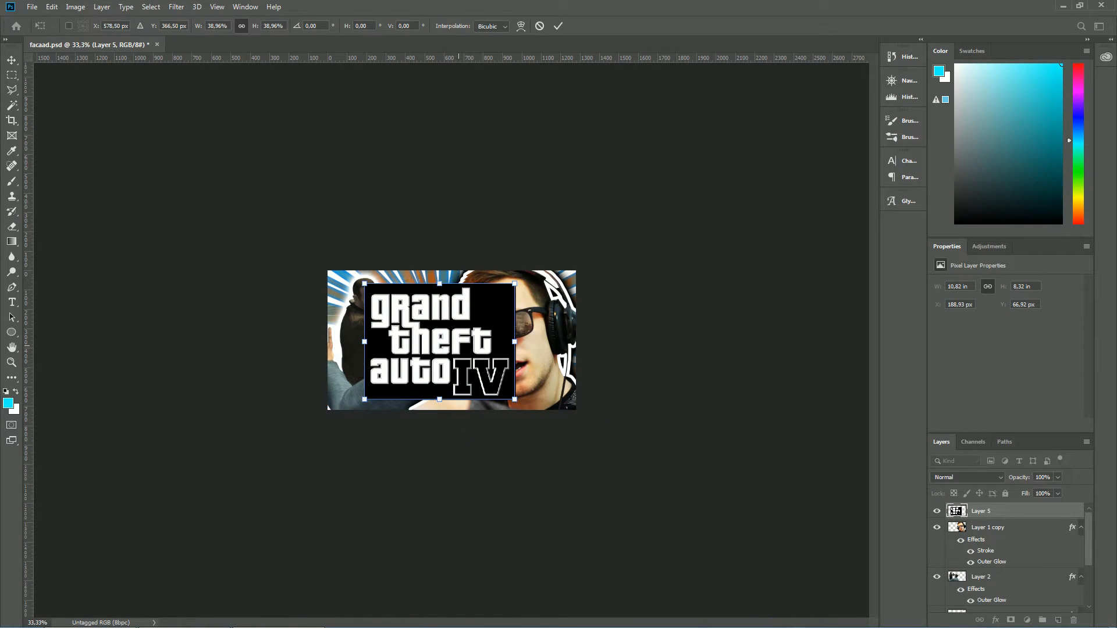
key(Return)
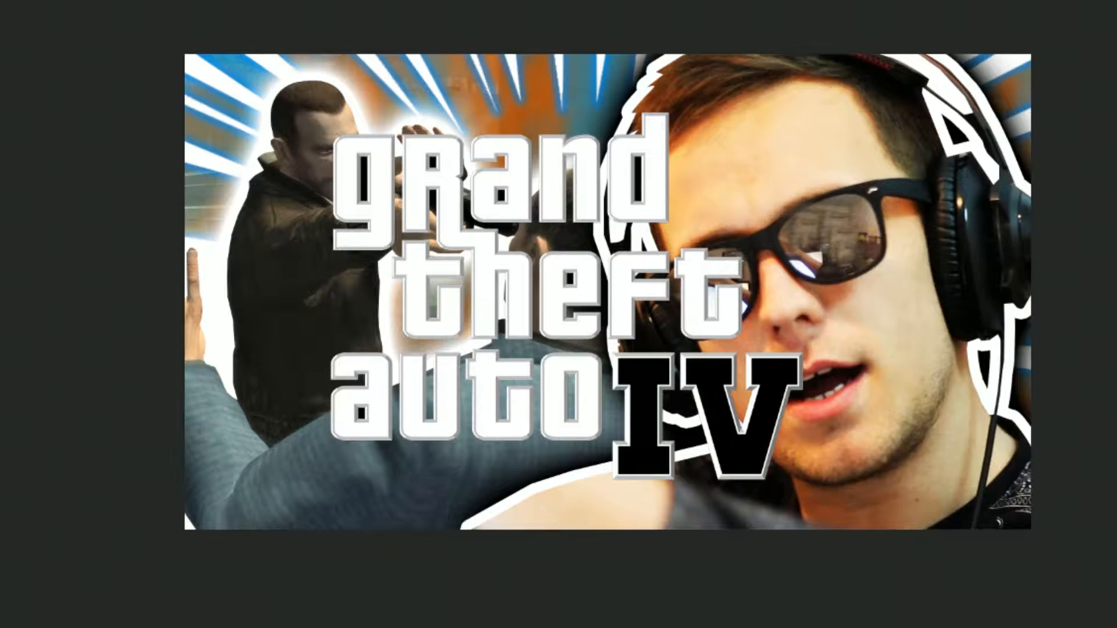
key(ctrl+t)
drag(803, 110, 557, 304)
drag(499, 374, 429, 394)
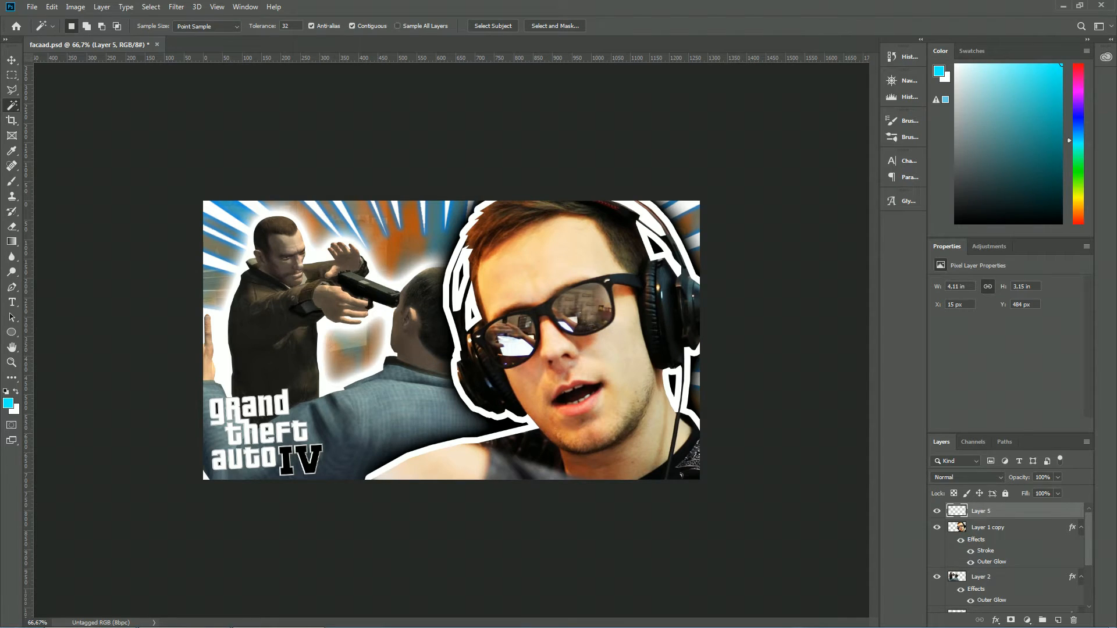
Add a black (000000) Outer Glow to the Grand Theft Auto IV logo on Layer 5, reducing the glow size
double_click(1023, 511)
click(689, 525)
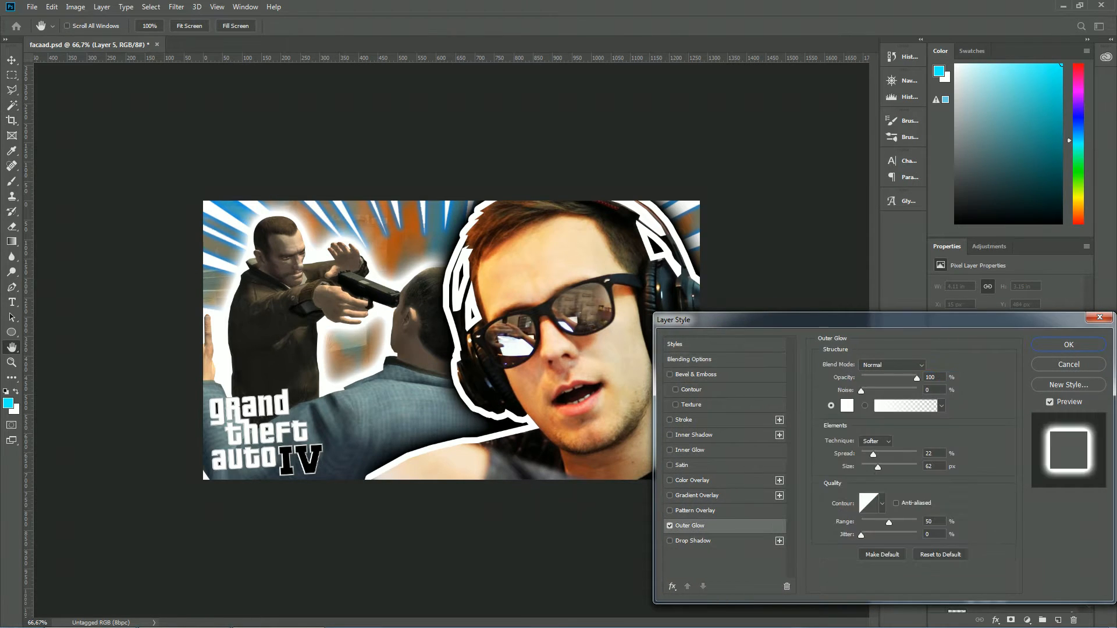
click(846, 406)
click(734, 458)
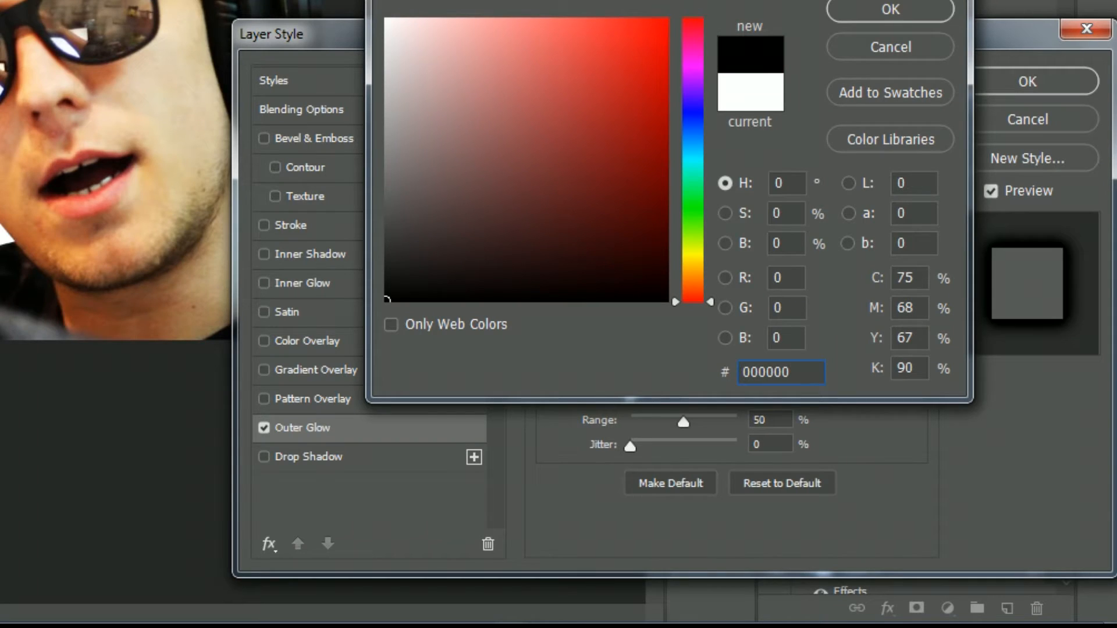
key(Return)
drag(877, 467, 871, 467)
drag(649, 316, 630, 291)
key(Return)
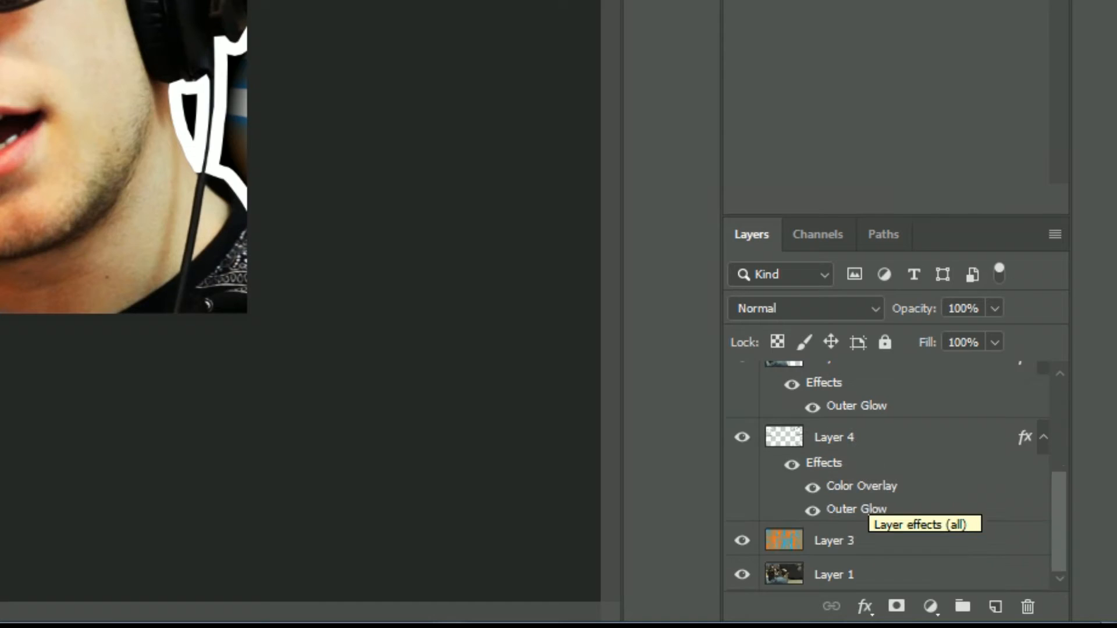
Select all layers and merge the visible ones into a single layer
key(ctrl+alt+a)
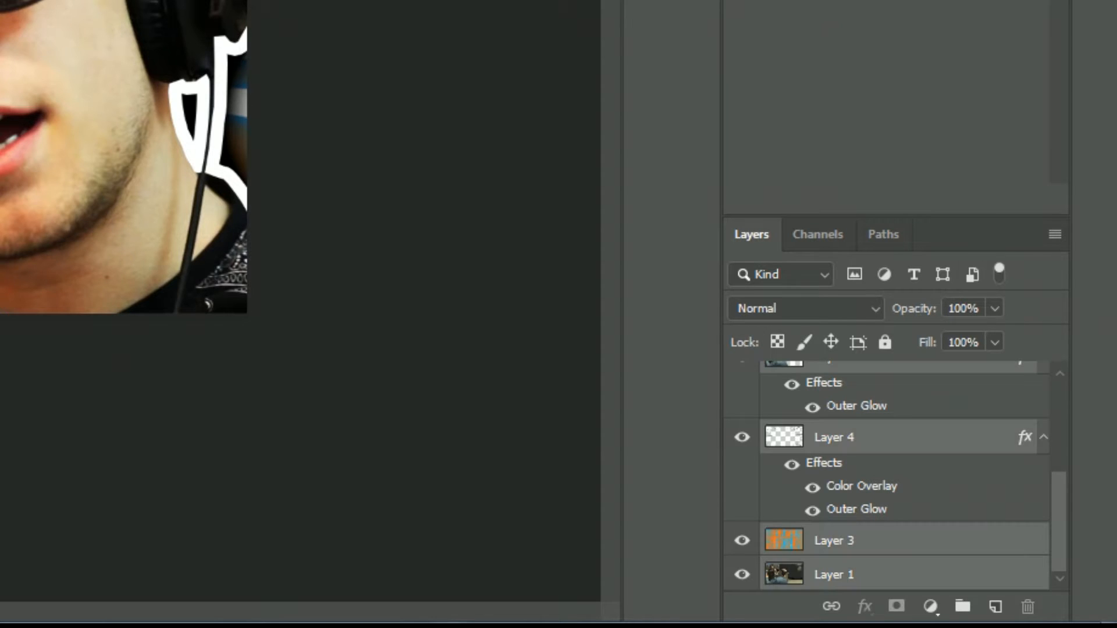
right_click(912, 446)
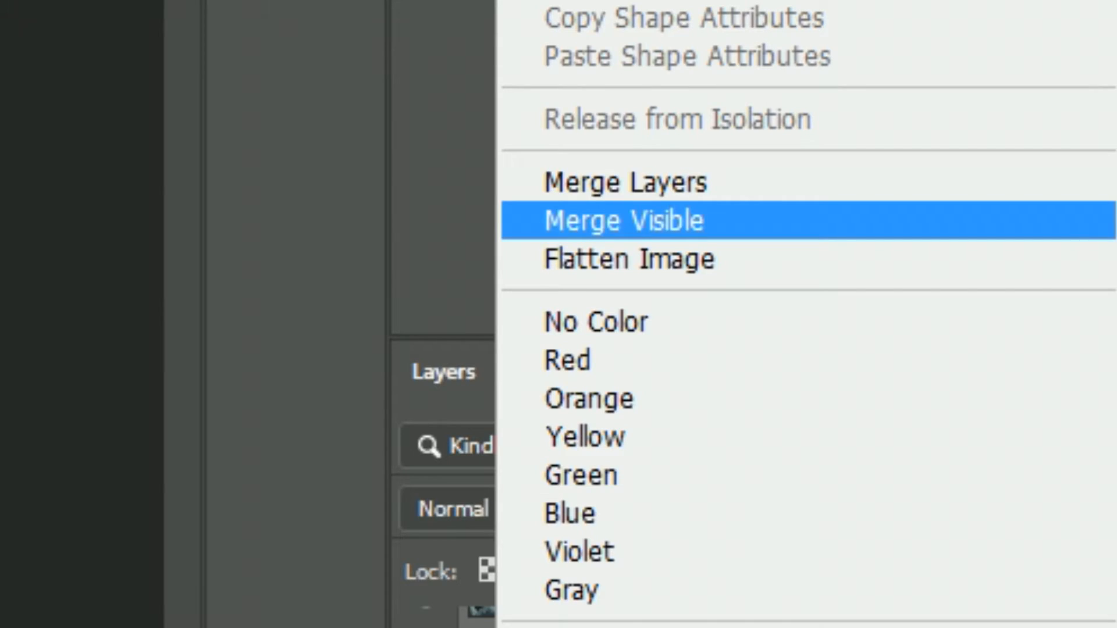
click(624, 221)
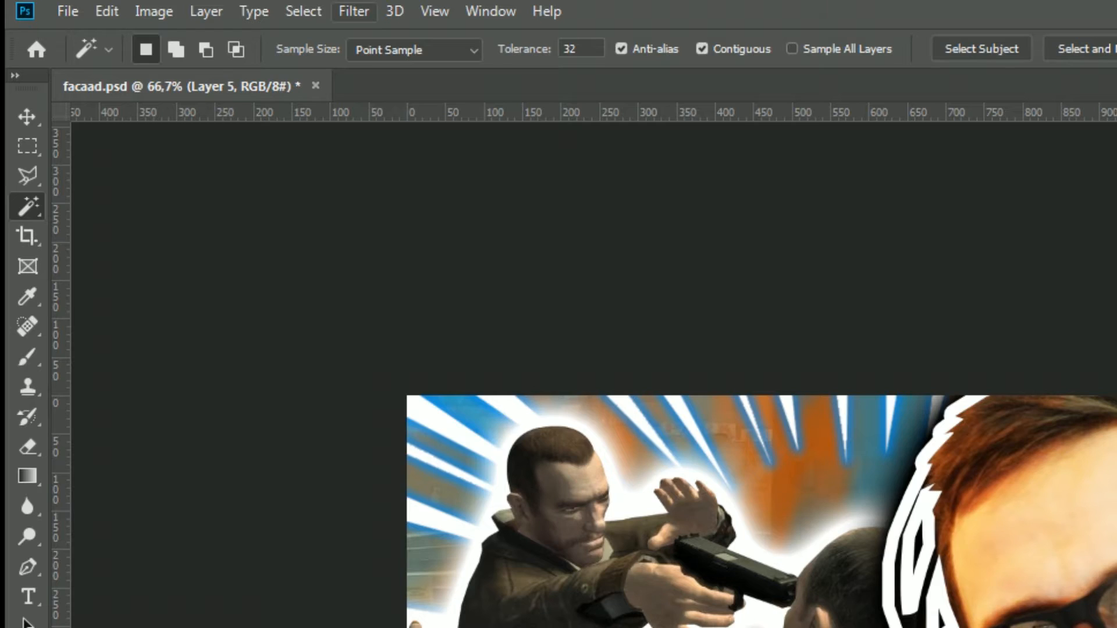
Start the Camera Raw Filter on the merged layer and set the white balance to temperature -9 and tint +9
click(354, 11)
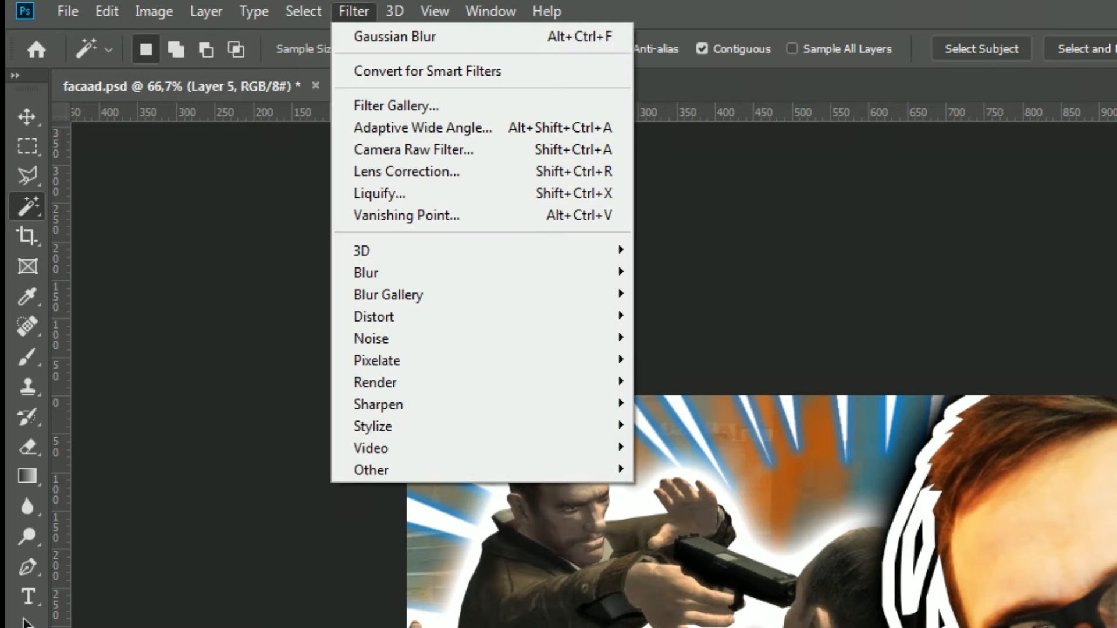
click(413, 149)
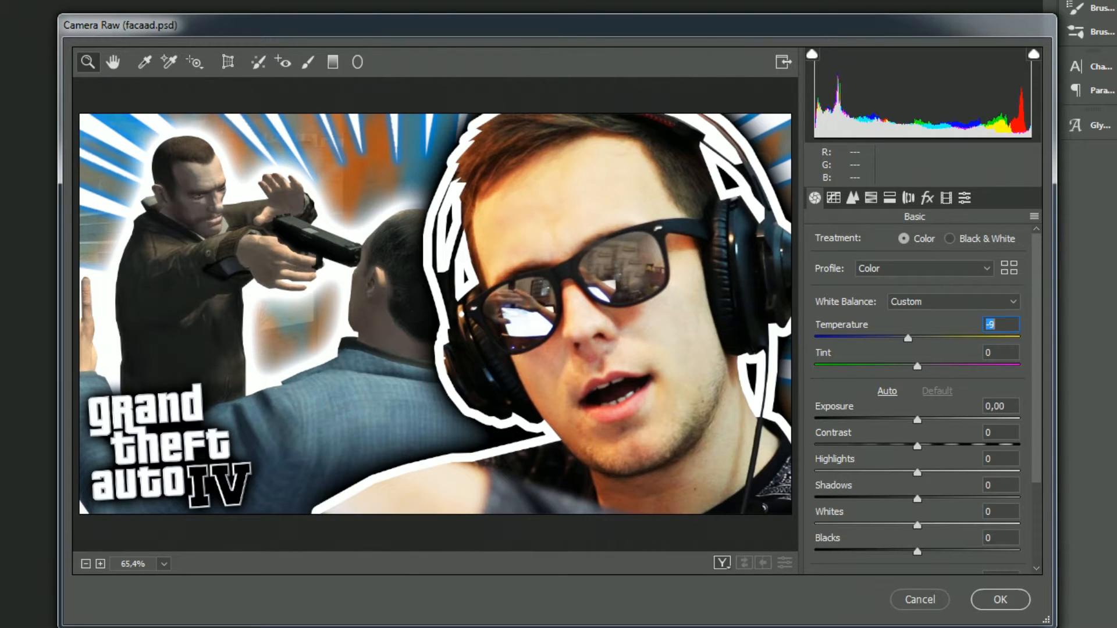
drag(917, 366, 927, 366)
Adjust the Camera Raw basic tones, setting exposure to -0.15, highlights to -100 and shadows to +100
drag(917, 420, 815, 431)
scroll(914, 419, down, 1)
drag(918, 458, 1019, 458)
drag(917, 484, 990, 484)
drag(917, 511, 833, 510)
scroll(917, 398, down, 3)
click(917, 561)
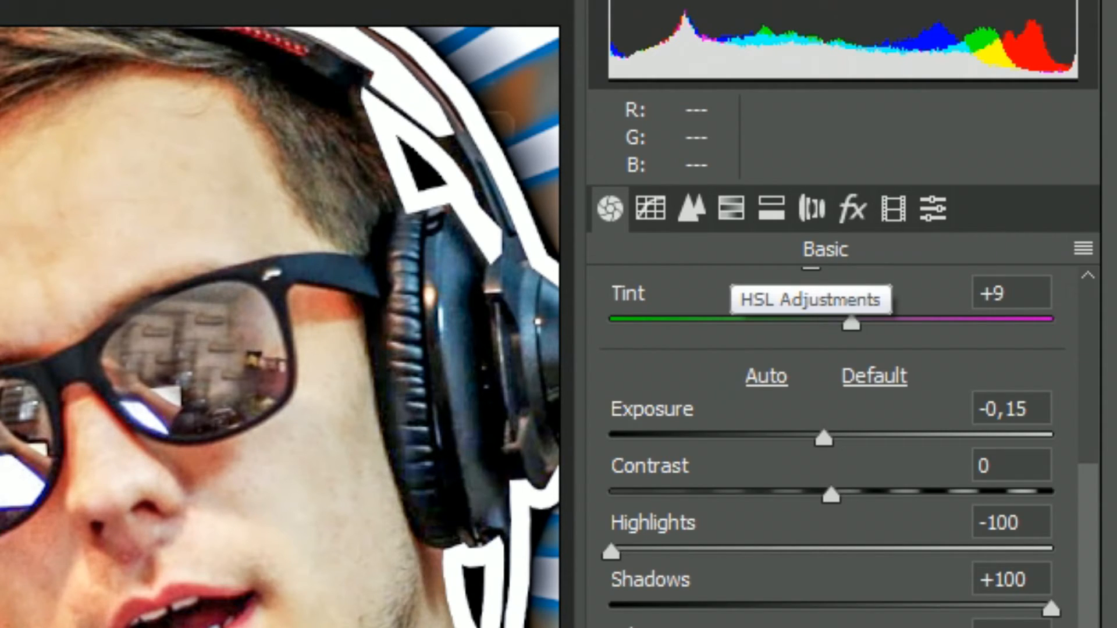
Set the HSL saturation to +59 for blues, +68 for aquas and +35 for oranges, and apply the Camera Raw Filter
click(732, 209)
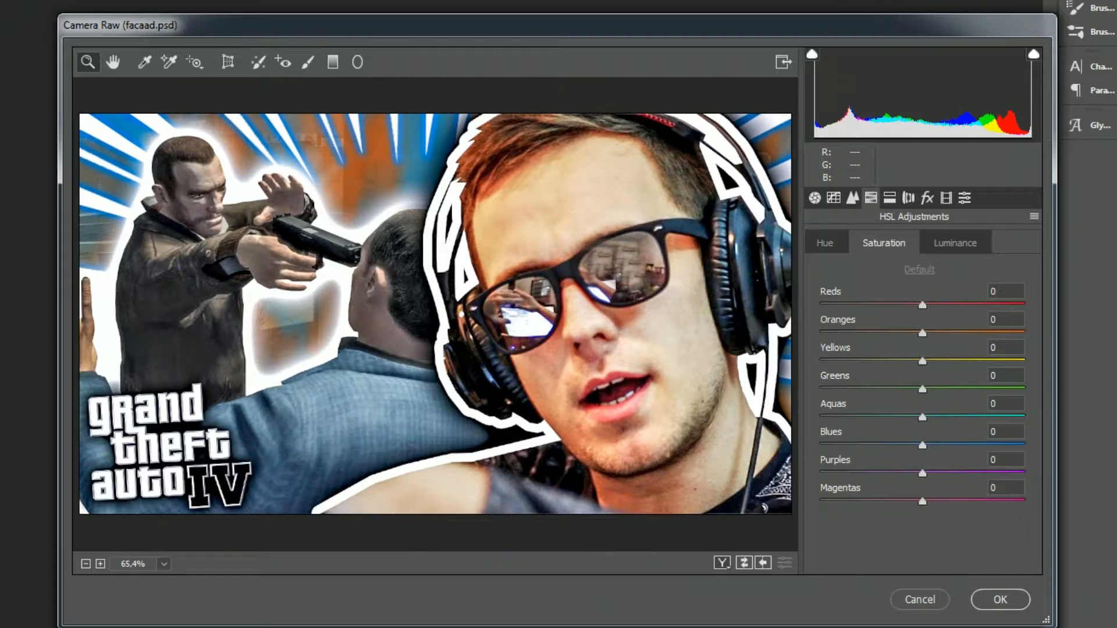
drag(922, 445, 983, 445)
drag(922, 417, 992, 417)
drag(922, 333, 958, 333)
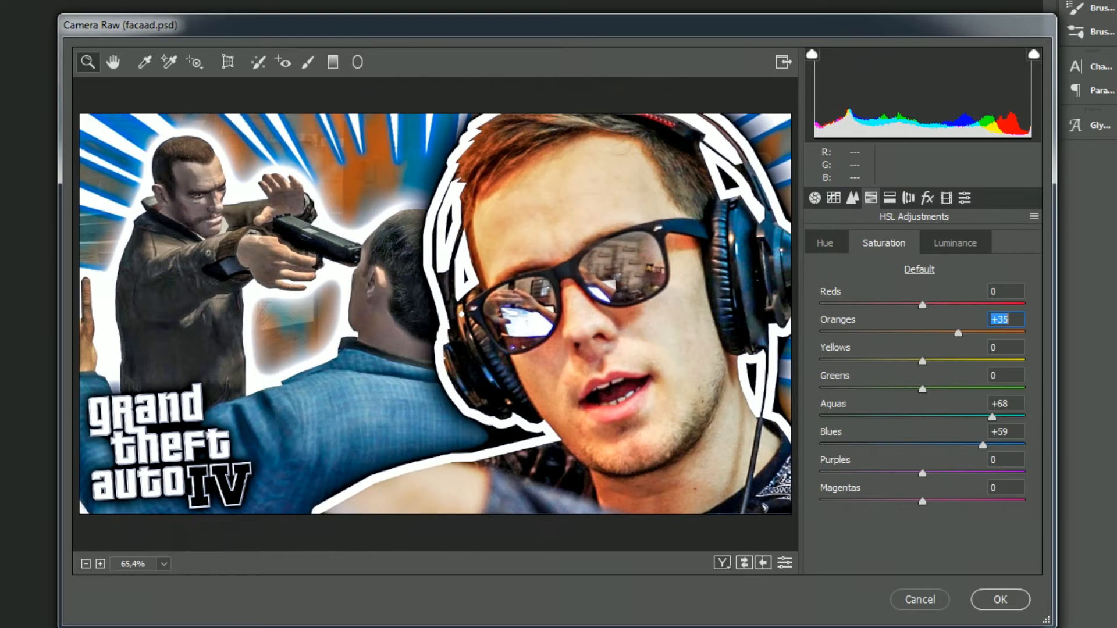
key(Return)
Sharpen the image with a duplicate of Layer 5, filtered by High Pass at an 8.8 px radius and blended as Overlay
key(ctrl+j)
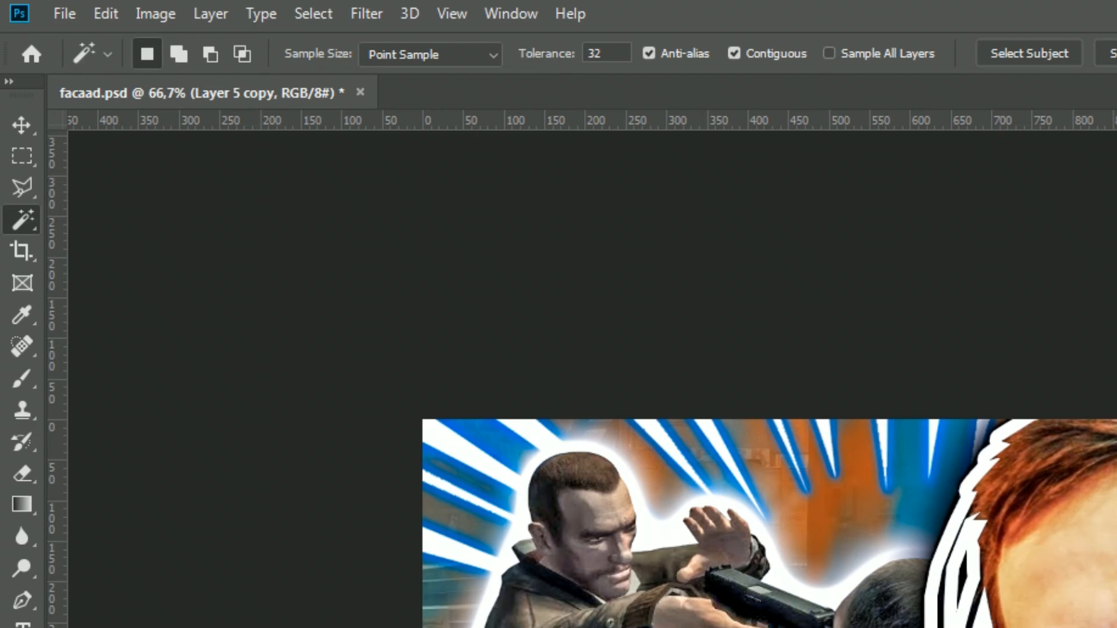
click(177, 6)
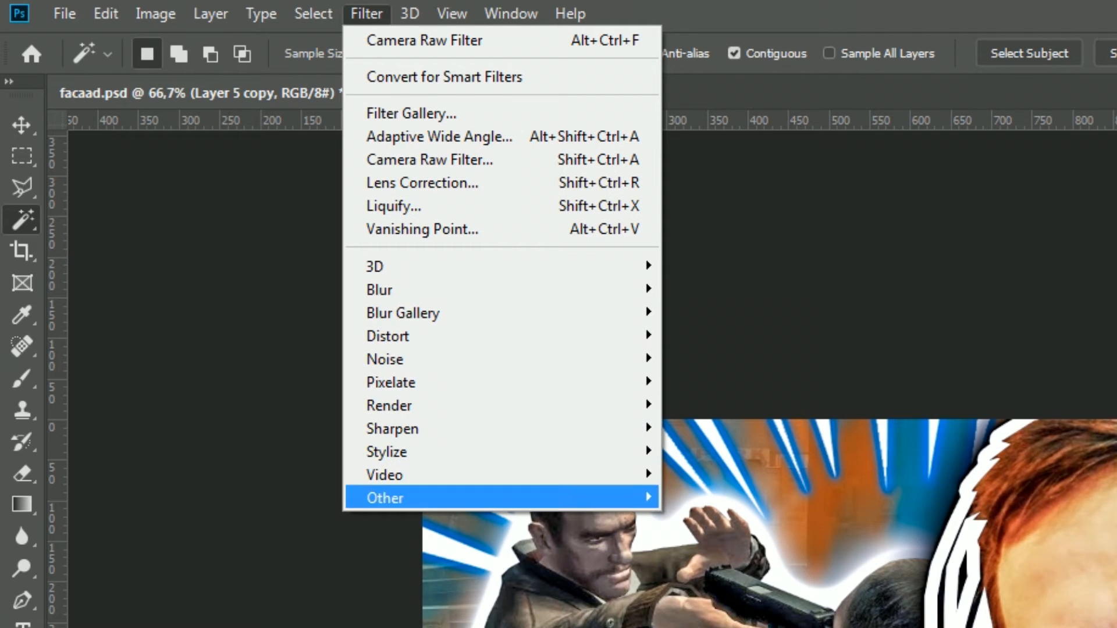
mouse_move(232, 238)
click(343, 248)
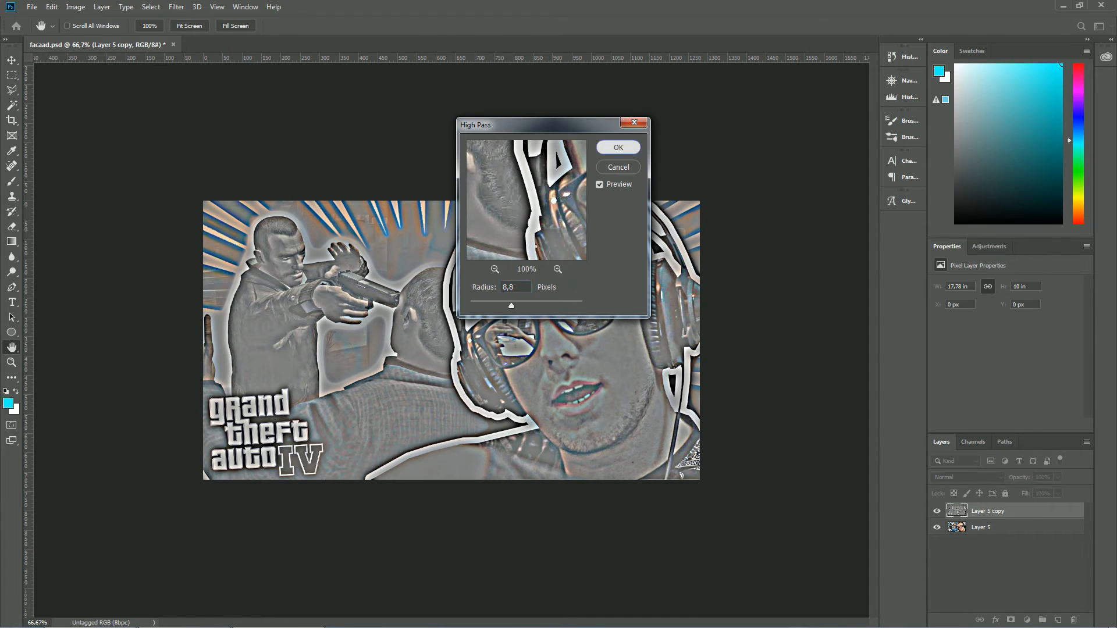
click(618, 147)
click(967, 477)
click(942, 478)
Examine the finished thumbnail at several reduced sizes to judge how it reads when small
key(ctrl+minus)
key(ctrl+minus)
key(ctrl+minus)
key(ctrl+plus)
key(ctrl+plus)
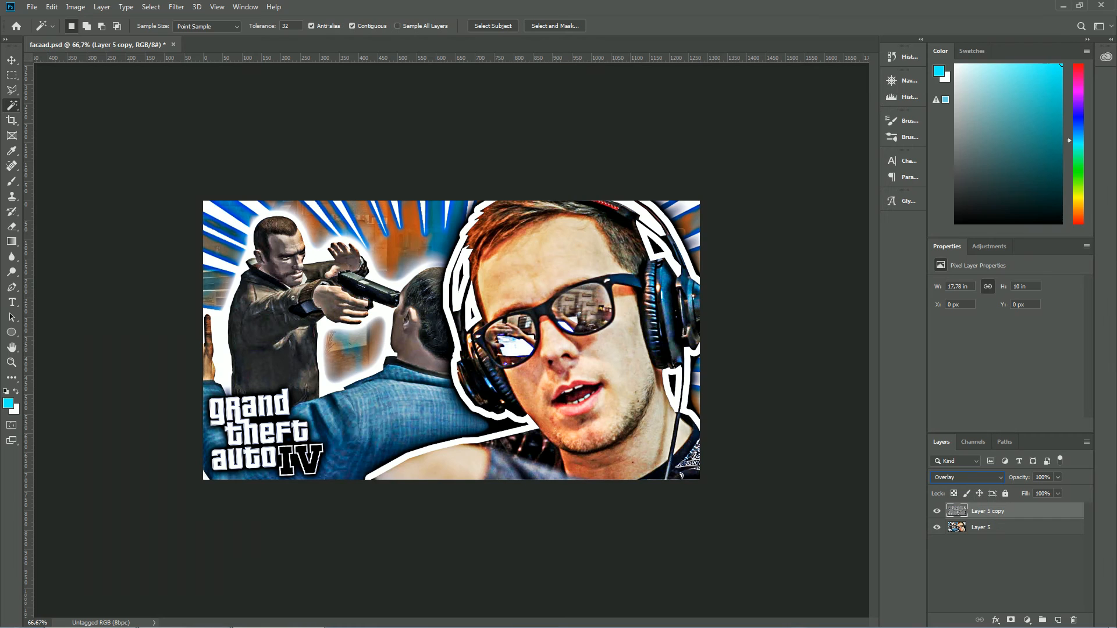
key(ctrl+plus)
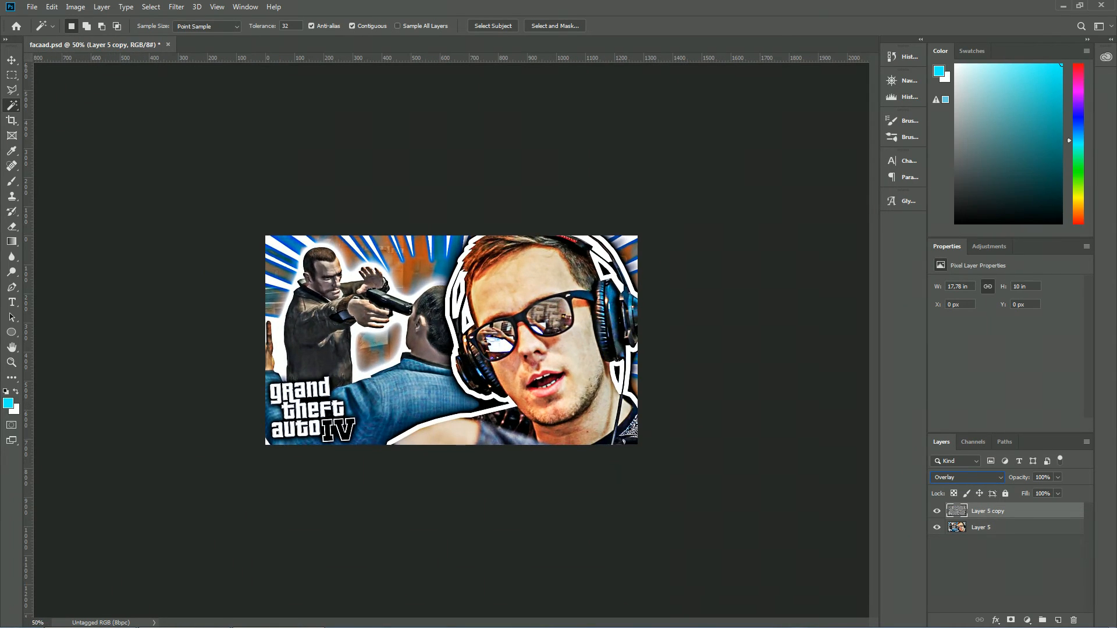
key(ctrl+minus)
key(ctrl+minus)
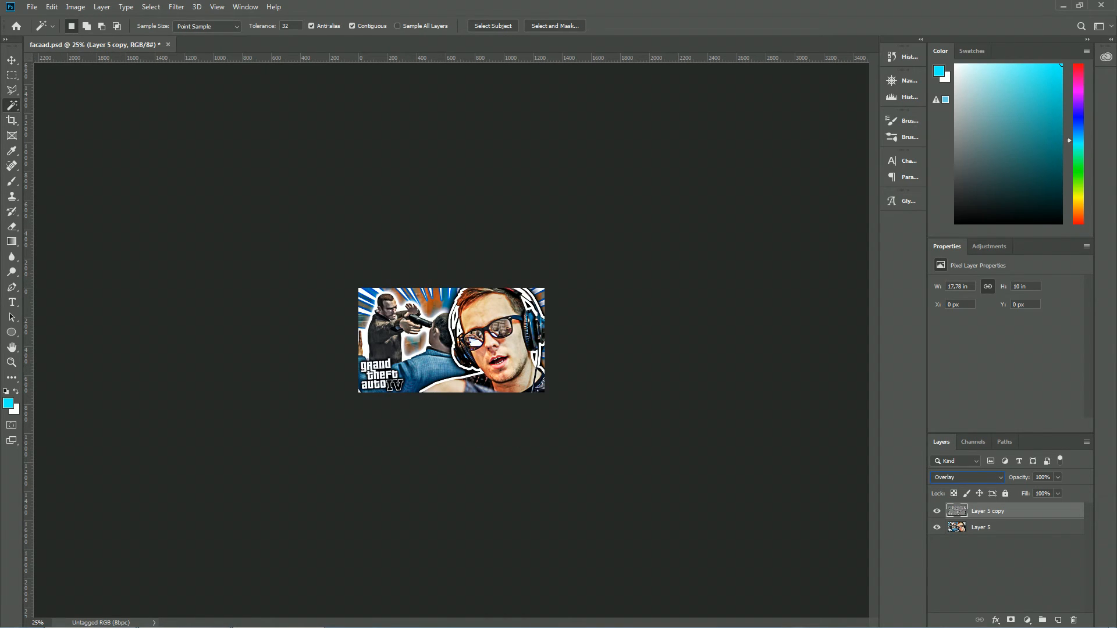